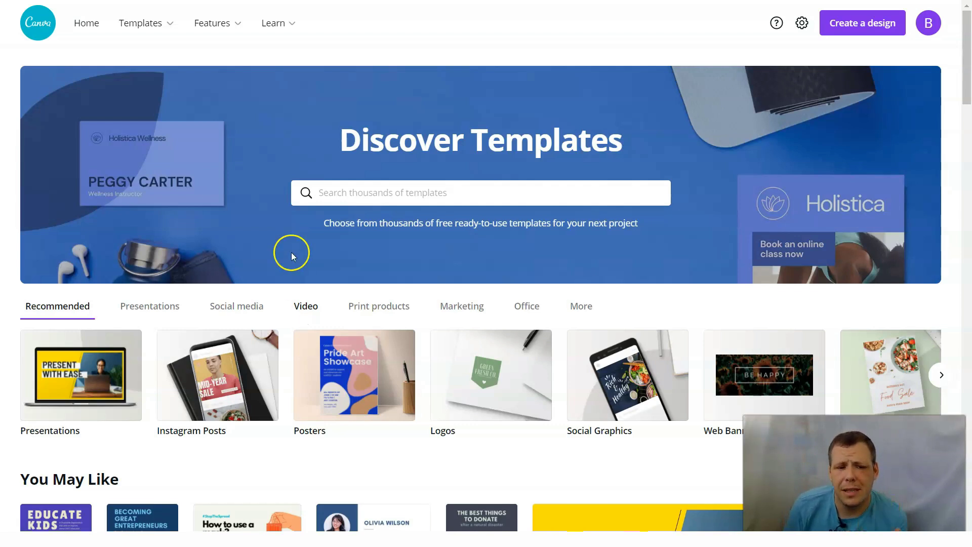
pyautogui.click(142, 22)
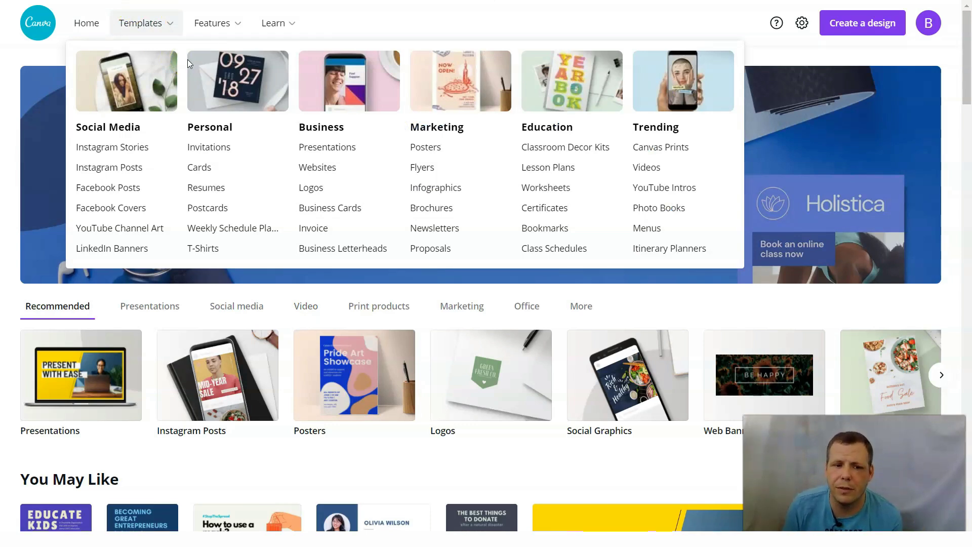
pyautogui.click(312, 7)
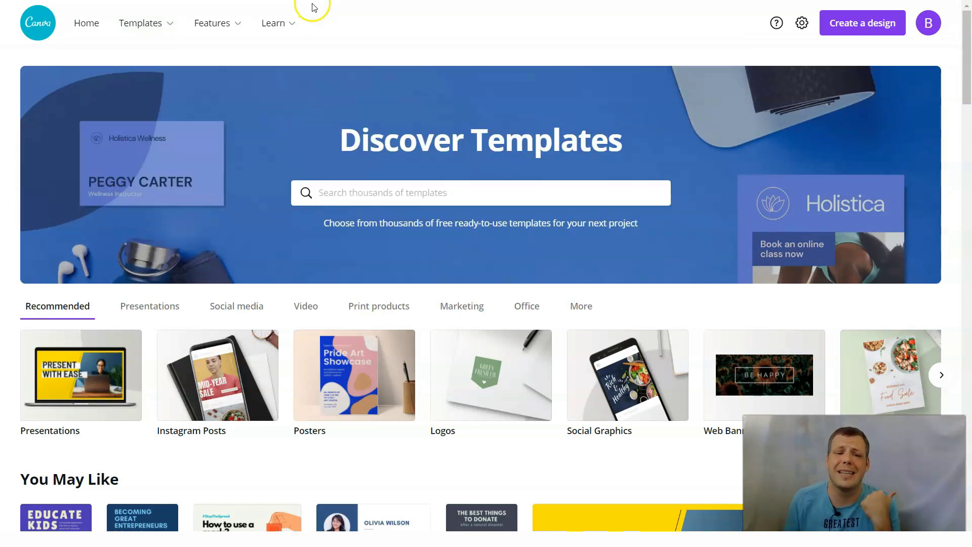
pyautogui.click(143, 24)
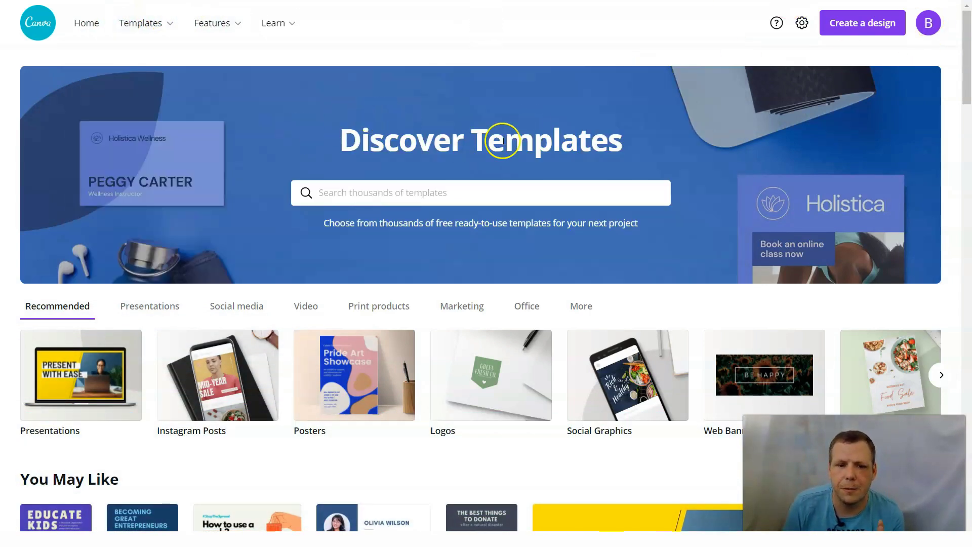
# - Go to the home page and view the available brand kits
pyautogui.click(87, 23)
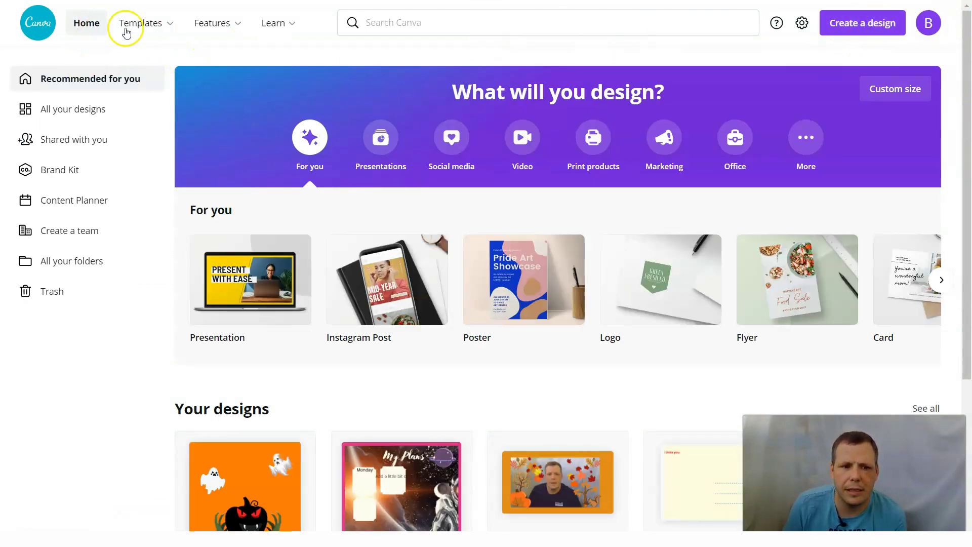
pyautogui.moveTo(133, 26)
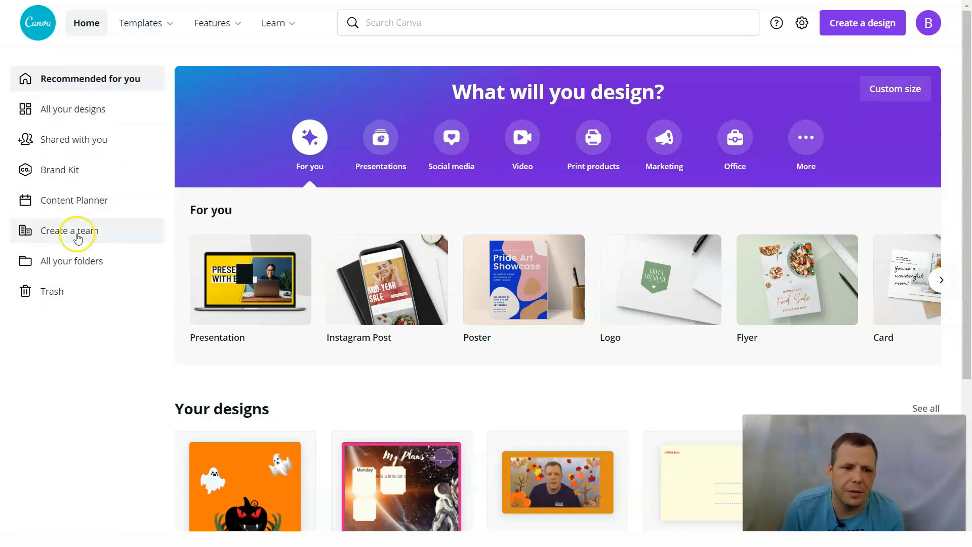
pyautogui.click(65, 169)
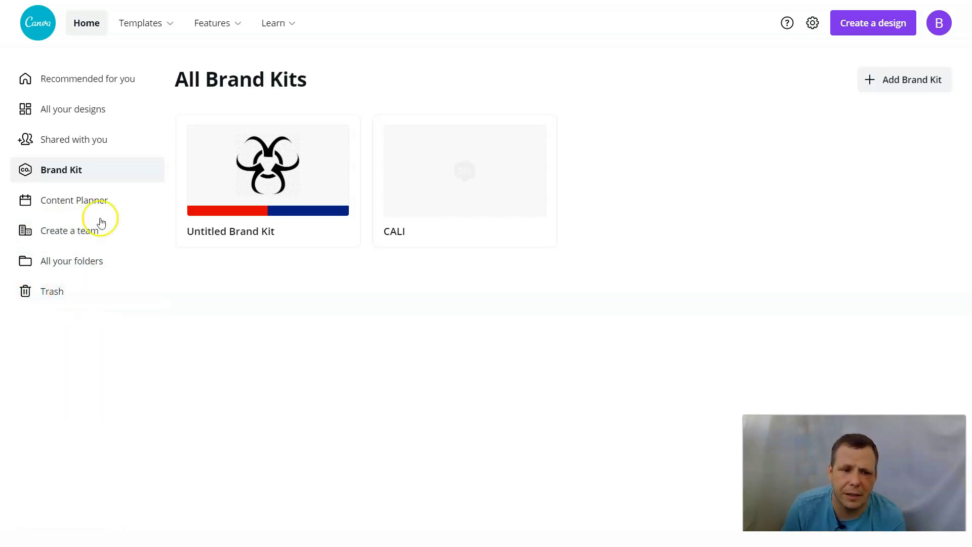
# - Open the collection of Presentations templates from the Business category
pyautogui.moveTo(168, 20)
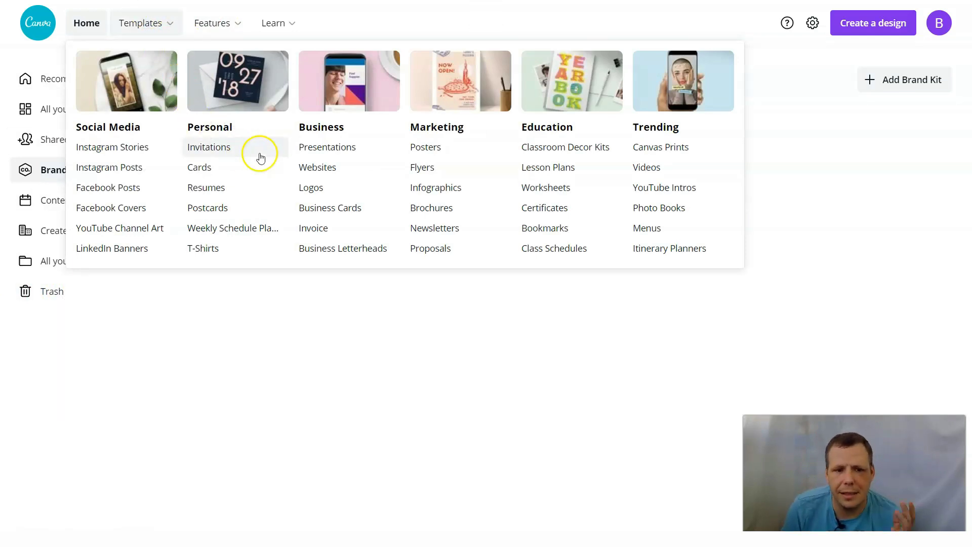
pyautogui.click(342, 153)
pyautogui.scroll(-3, 337, 161)
pyautogui.scroll(3, 336, 158)
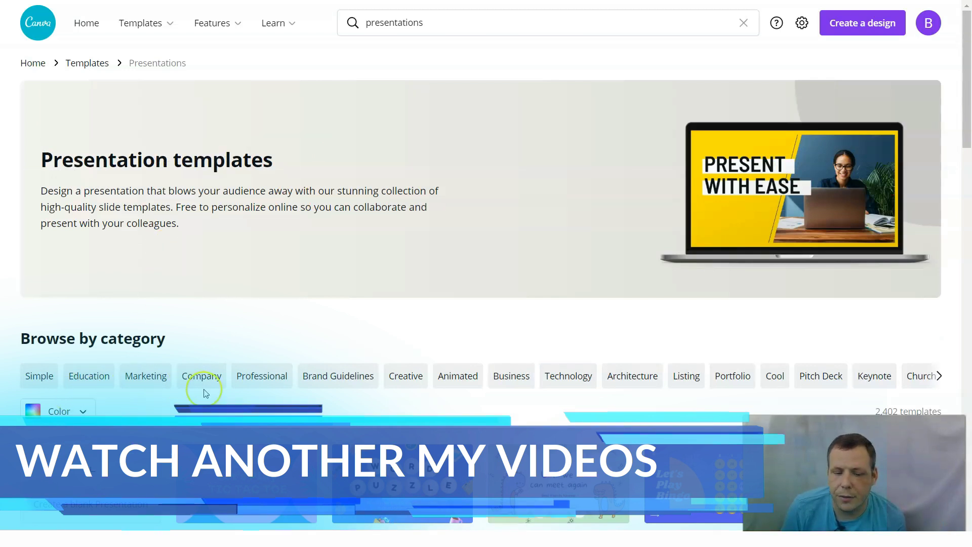
# - Look through the presentation templates and the full row of template categories
pyautogui.scroll(-1, 72, 382)
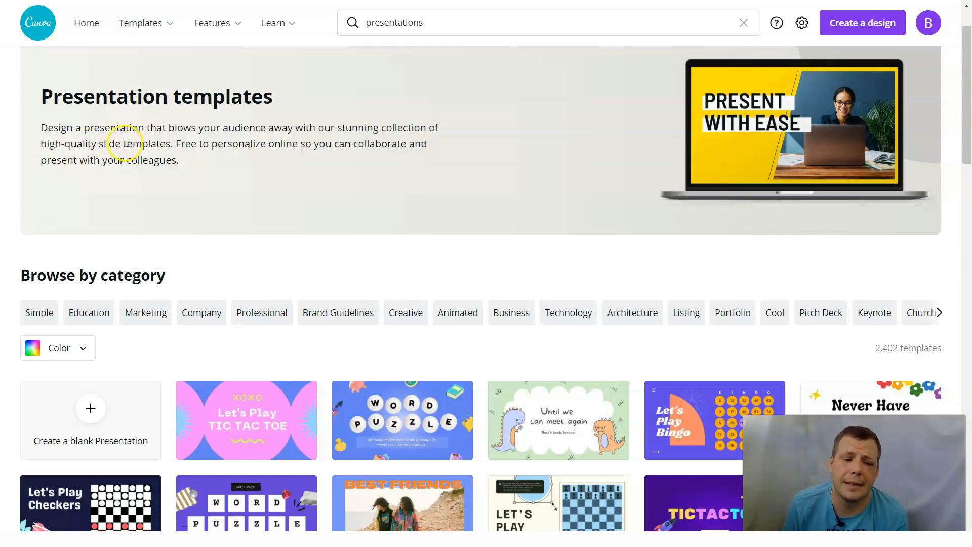
pyautogui.scroll(-5, 183, 204)
pyautogui.scroll(6, 184, 204)
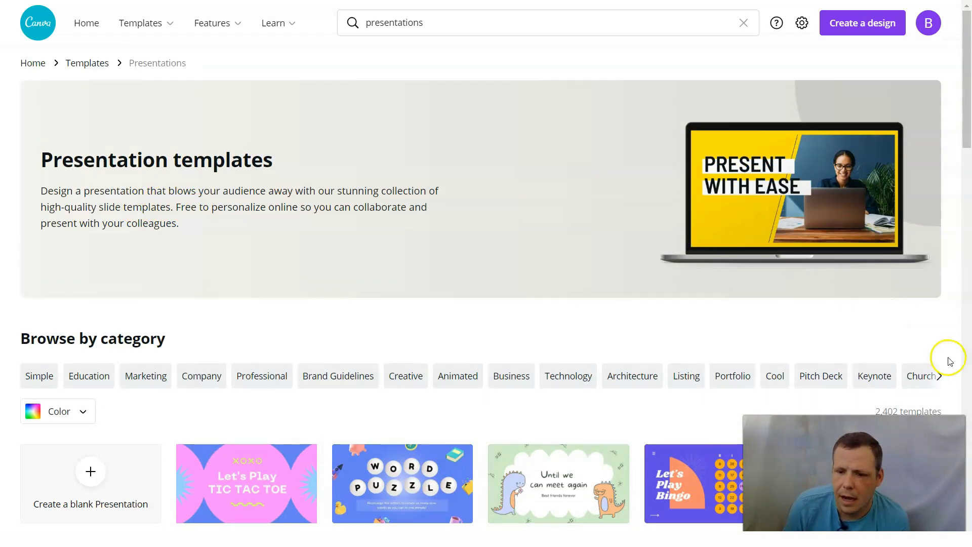
pyautogui.click(940, 375)
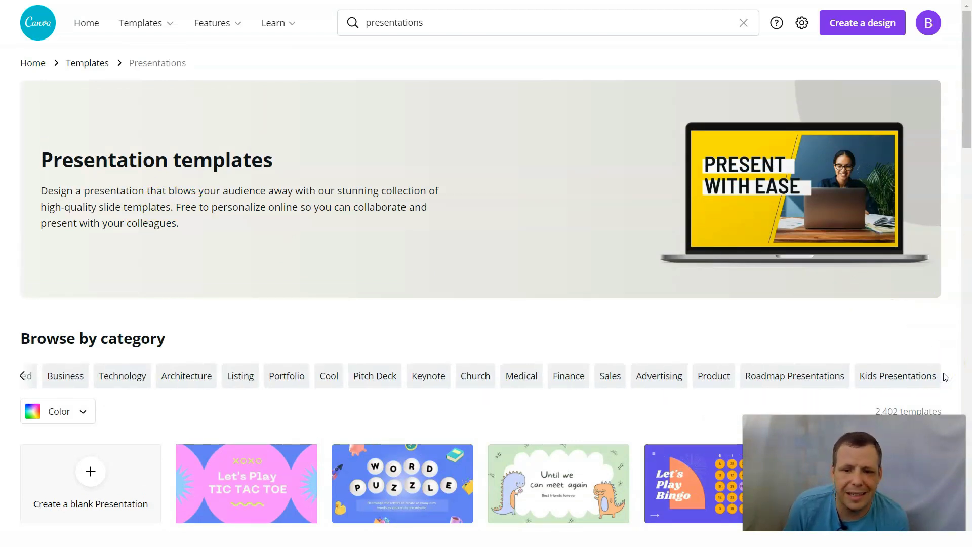
pyautogui.scroll(-3, 577, 324)
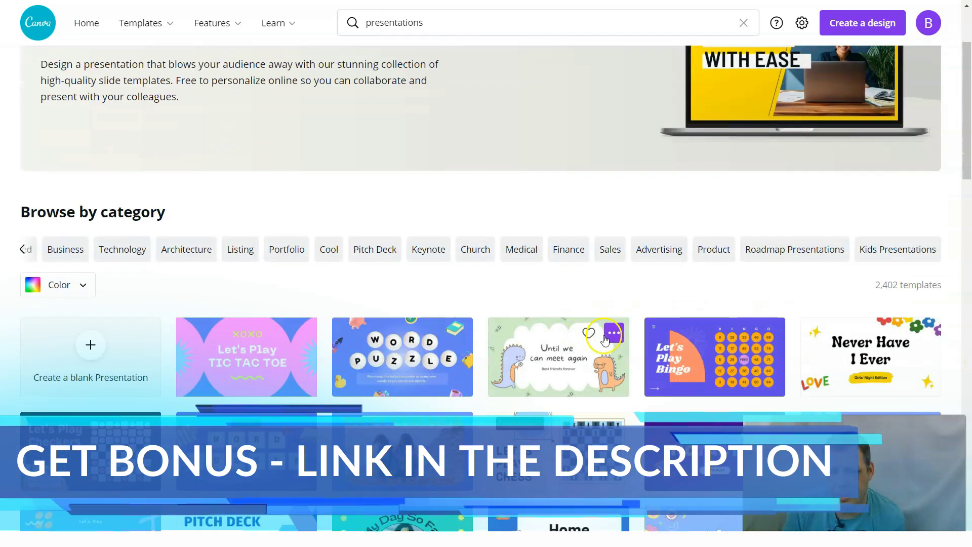
pyautogui.scroll(-6, 605, 340)
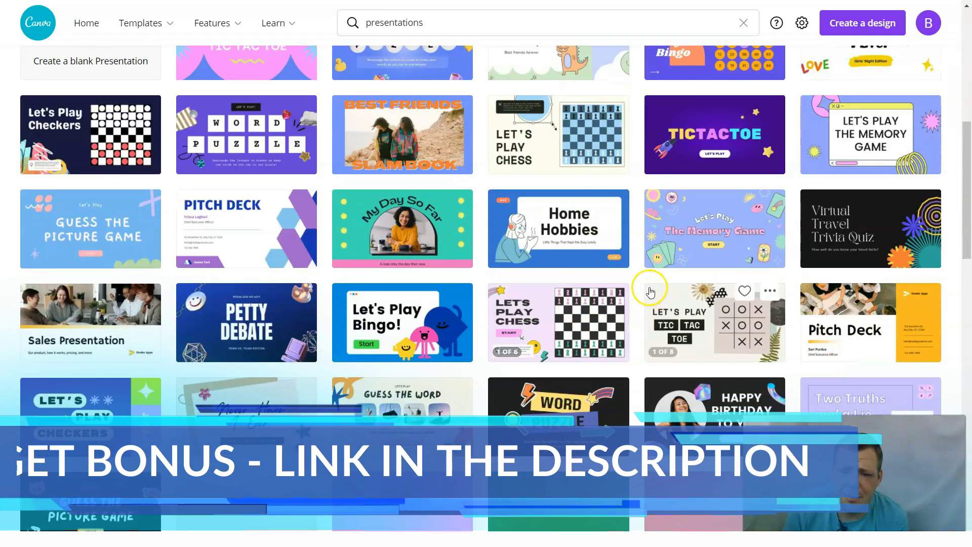
pyautogui.scroll(9, 558, 286)
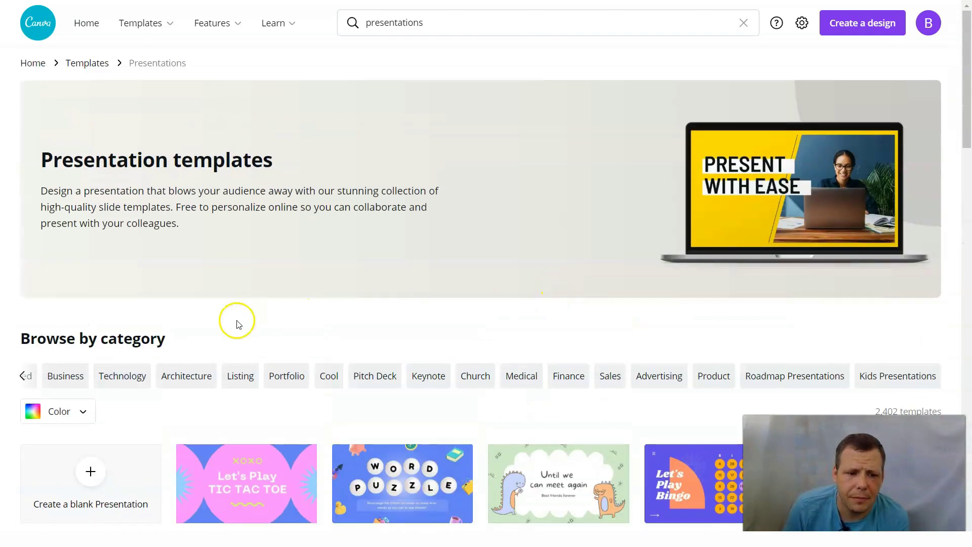
pyautogui.click(23, 377)
pyautogui.click(23, 377)
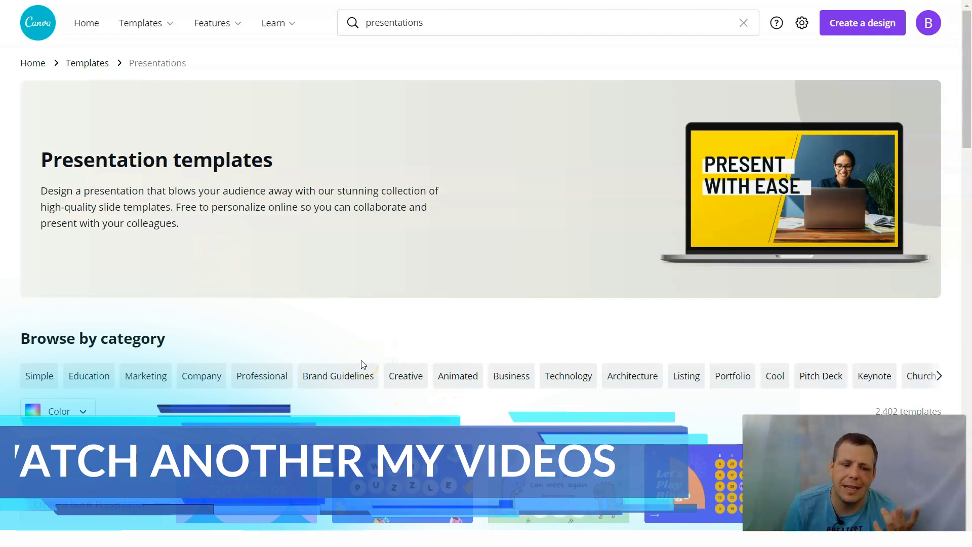
pyautogui.scroll(-4, 363, 364)
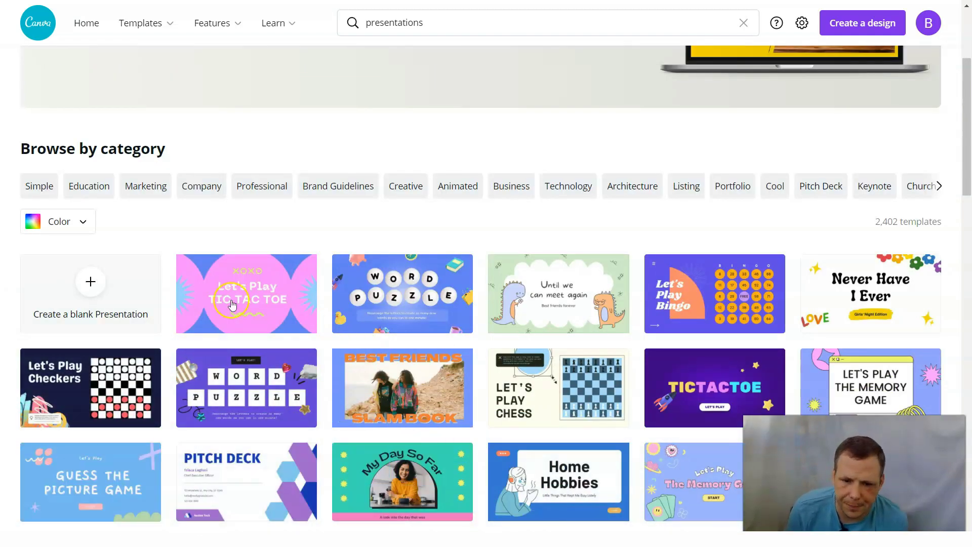
# - Narrow the presentation templates to the Education category and open the "Book Report for English Class" template
pyautogui.click(89, 186)
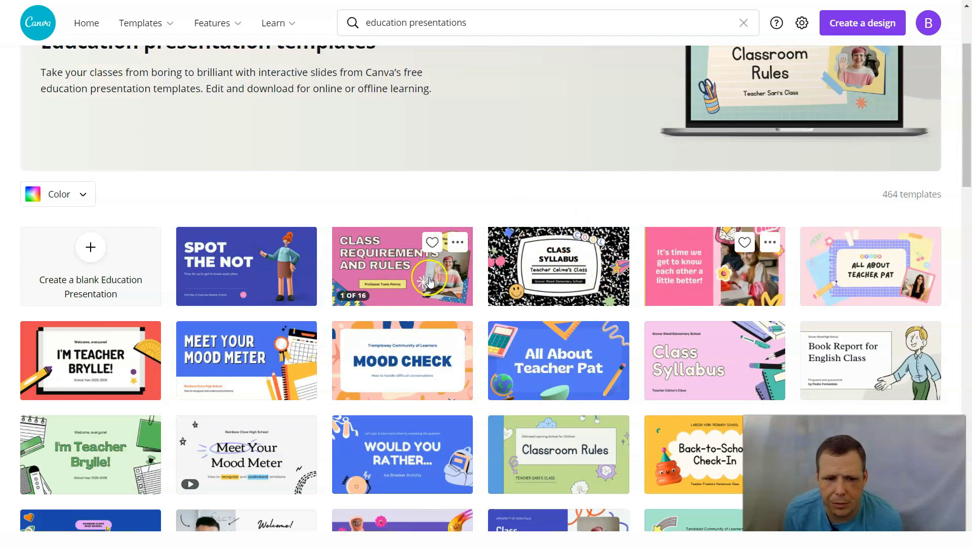
pyautogui.scroll(-3, 429, 268)
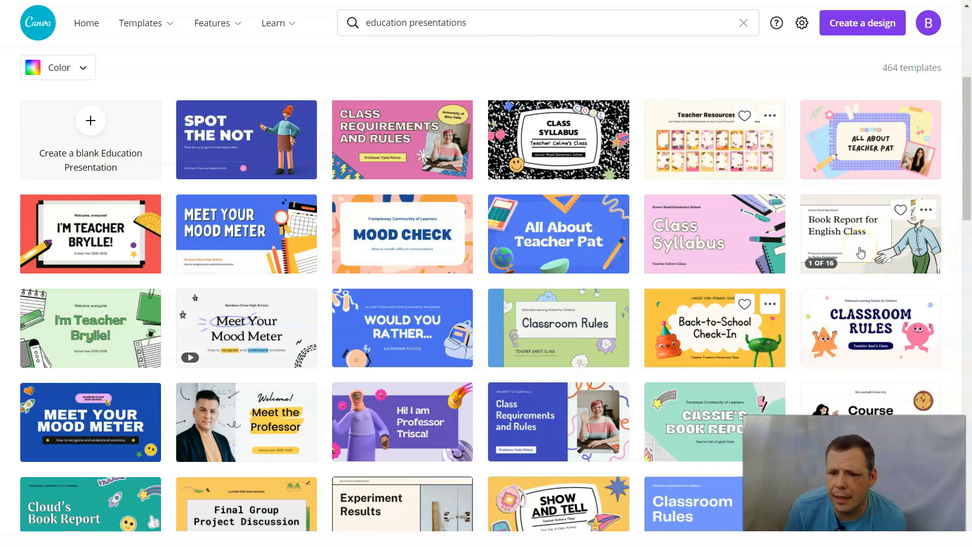
pyautogui.click(825, 271)
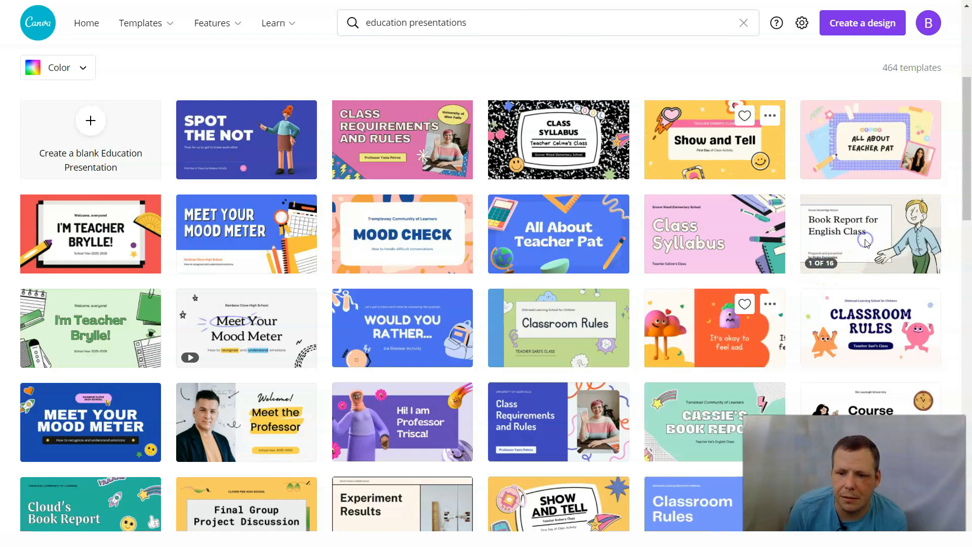
pyautogui.click(847, 244)
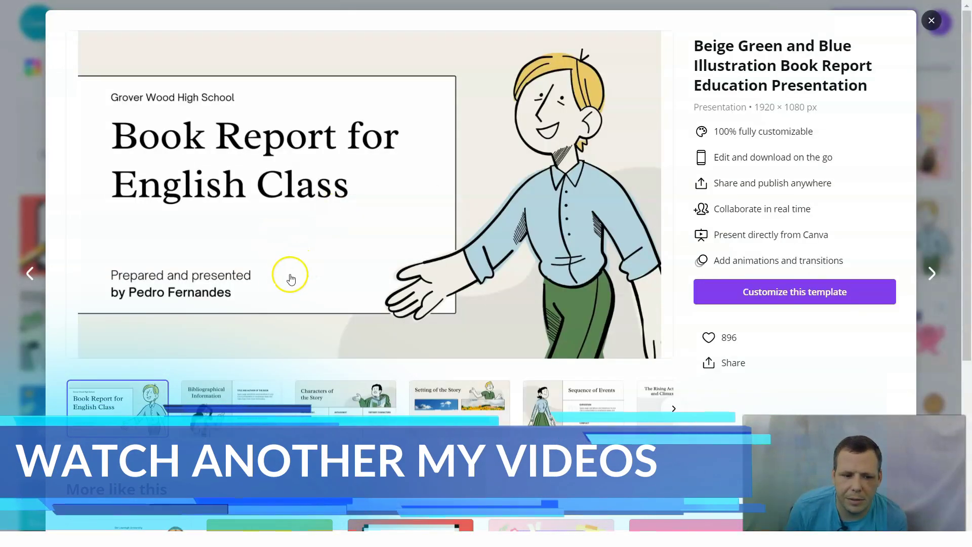
# - Preview the book report template's pages, including Bibliographical Information, Sequence of Events and Plot Summary
pyautogui.click(253, 391)
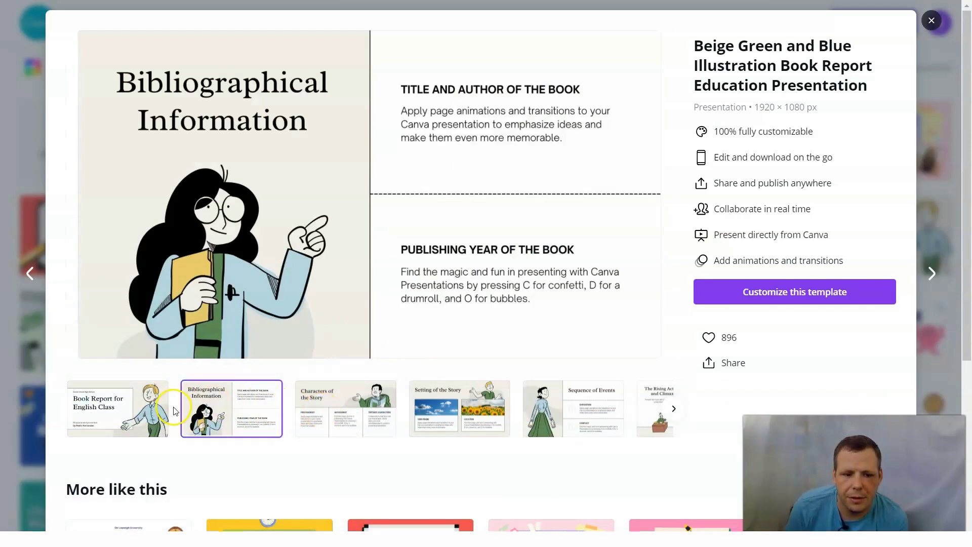
pyautogui.click(308, 410)
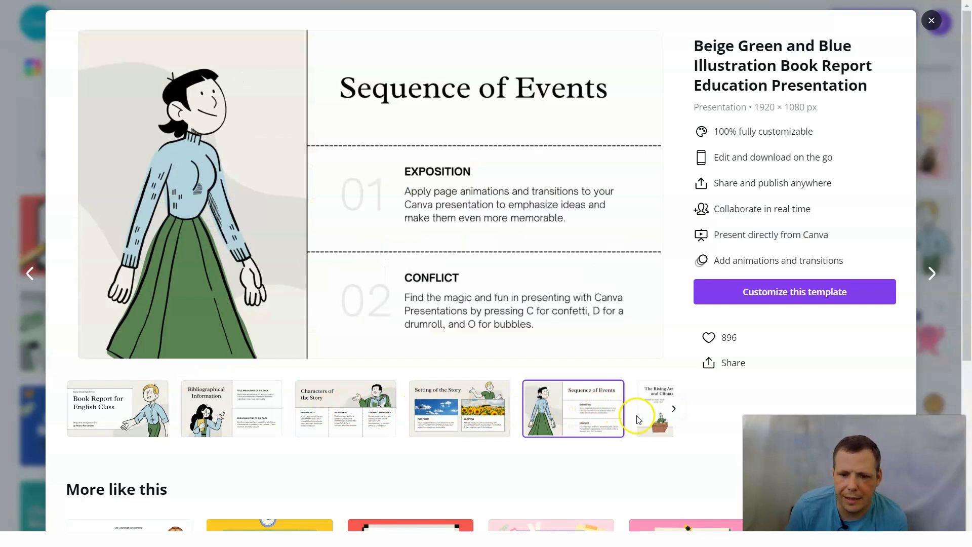
pyautogui.click(242, 422)
pyautogui.click(339, 406)
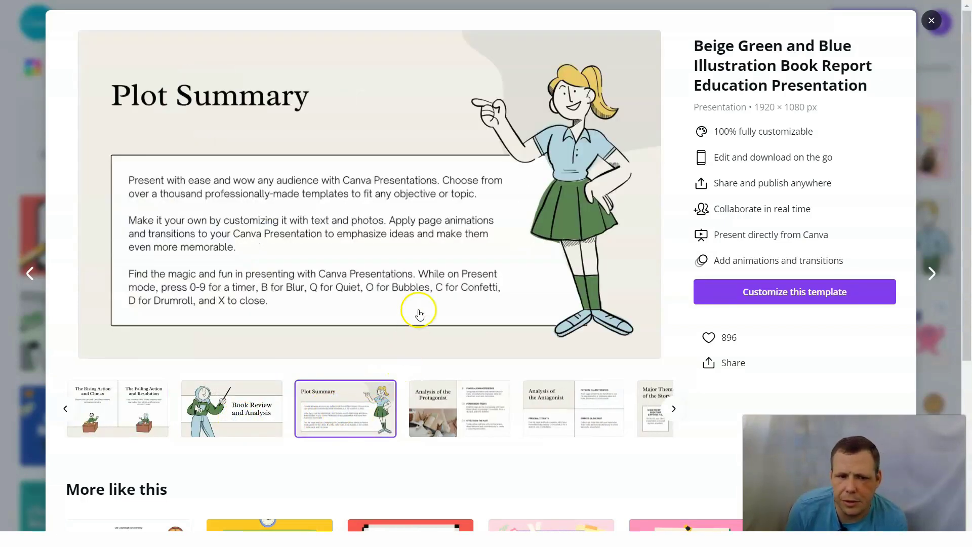
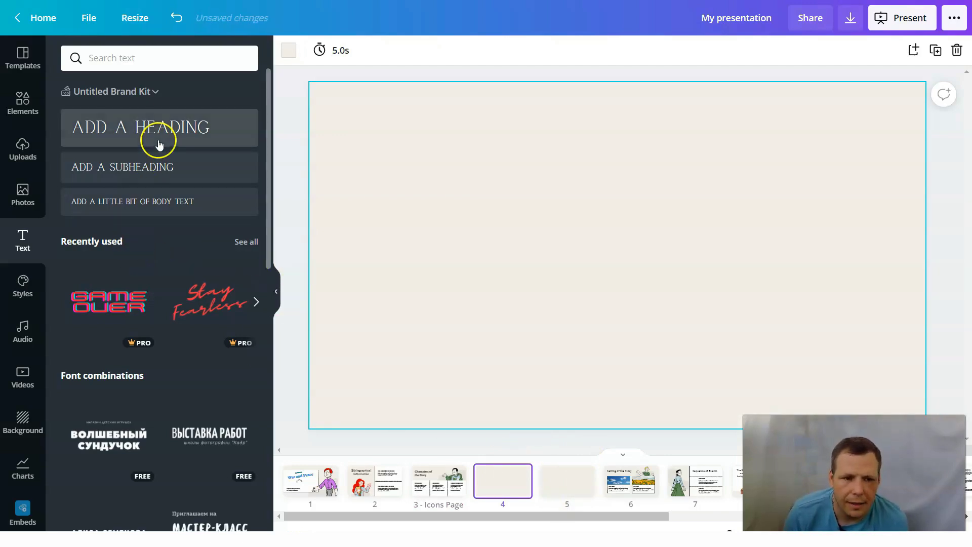
# - Add a heading near the top of blank page 4 and make it read "THE LIFE OF..."
pyautogui.moveTo(191, 142); pyautogui.dragTo(743, 112)
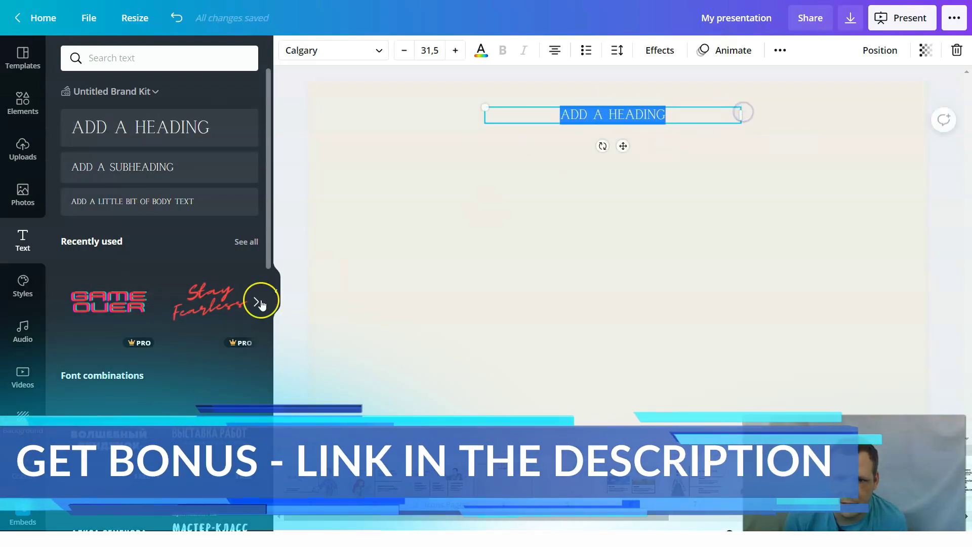
pyautogui.press('BackSpace')
pyautogui.write('THE LIFE')
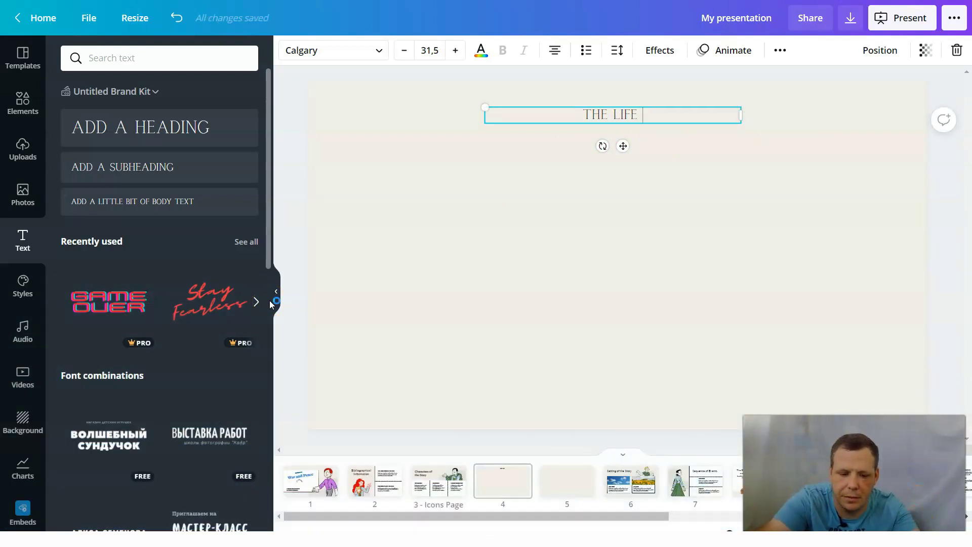
pyautogui.write(' OF...')
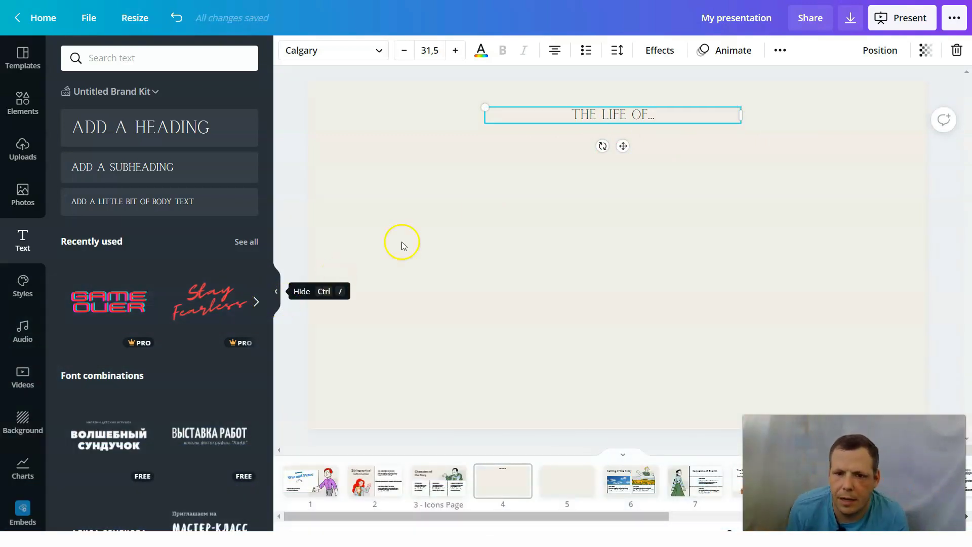
# - Color the "THE LIFE OF..." heading red and set its font size to 66.5
pyautogui.moveTo(448, 59); pyautogui.dragTo(448, 60)
pyautogui.click(483, 53)
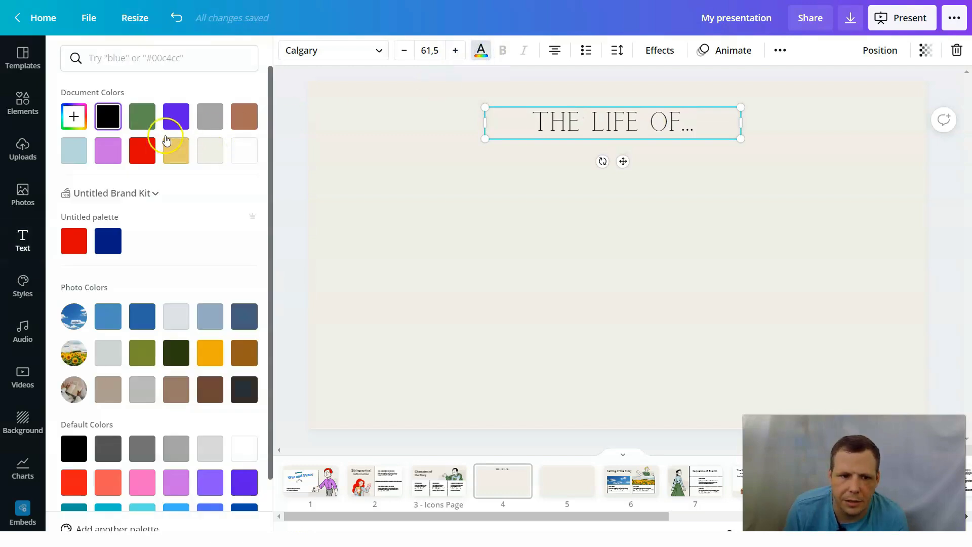
pyautogui.click(149, 151)
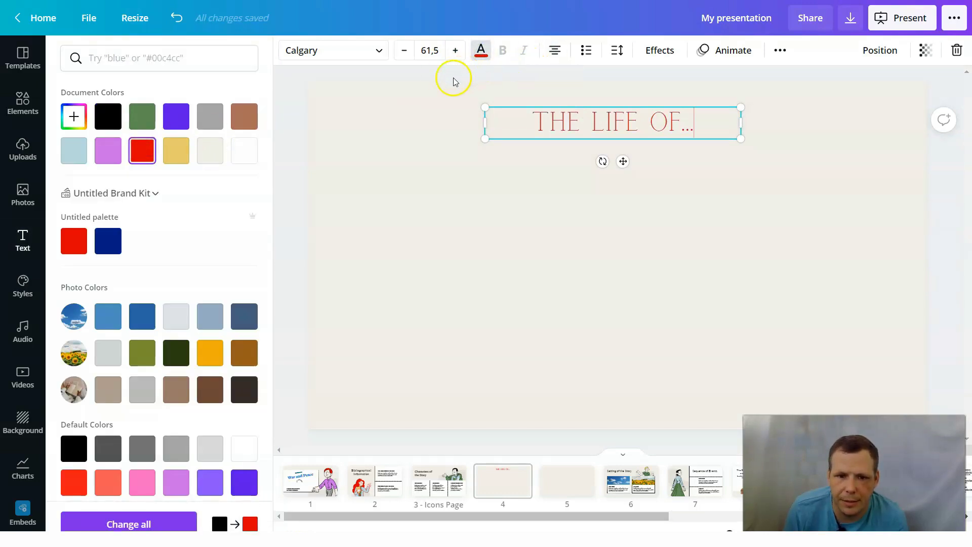
pyautogui.click(454, 50)
pyautogui.click(455, 50)
pyautogui.click(454, 50)
pyautogui.click(455, 50)
pyautogui.click(455, 50)
pyautogui.click(80, 160)
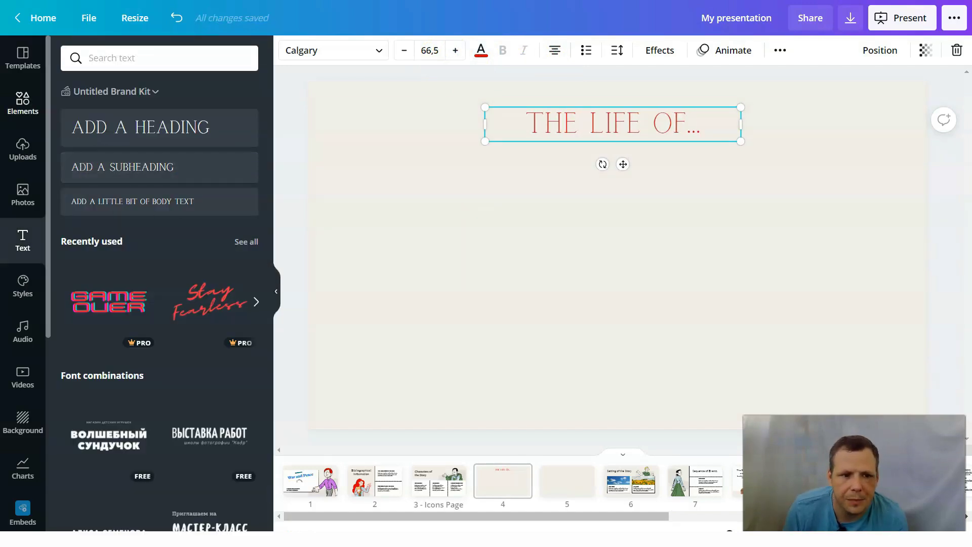
# - Look through the element categories and open the full Lines & Shapes collection
pyautogui.click(24, 99)
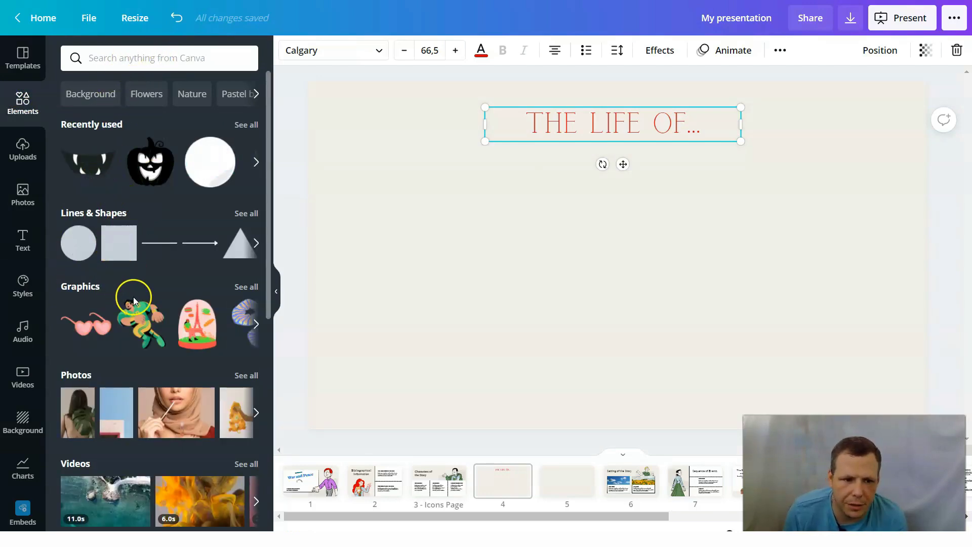
pyautogui.scroll(-1, 168, 310)
pyautogui.scroll(-5, 168, 310)
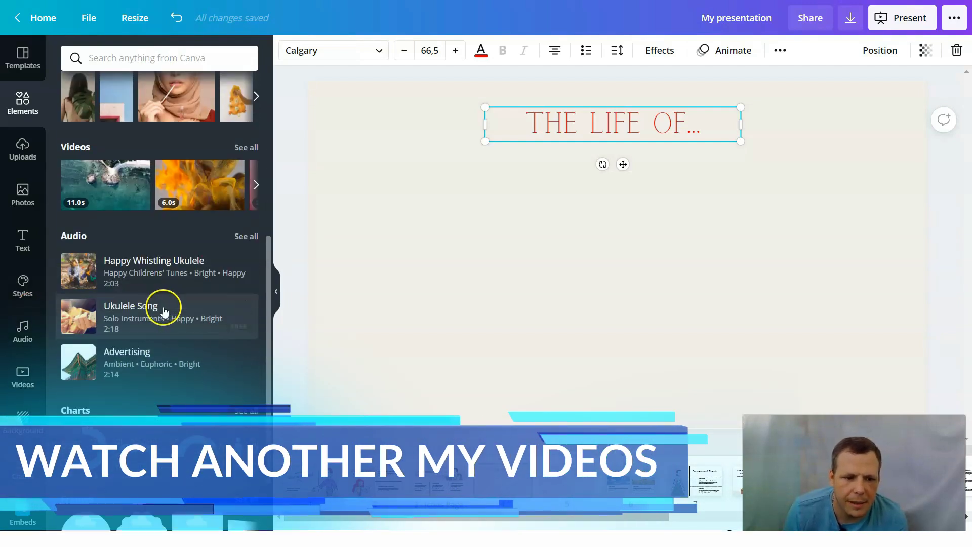
pyautogui.scroll(-2, 197, 405)
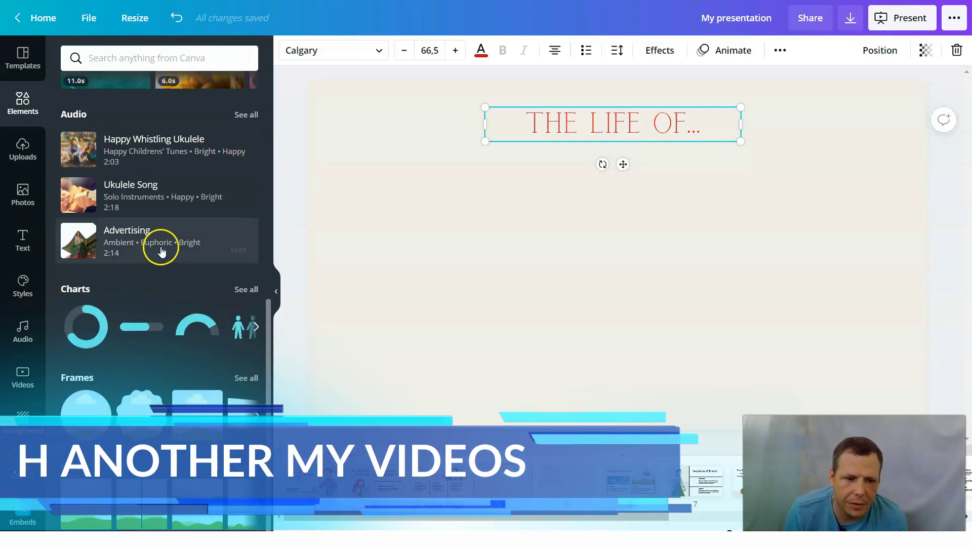
pyautogui.scroll(8, 158, 249)
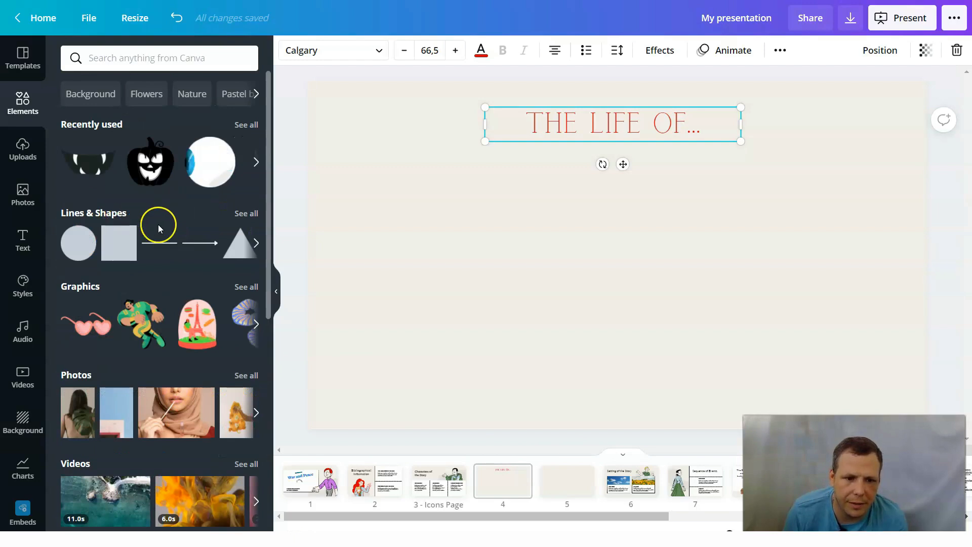
pyautogui.click(255, 213)
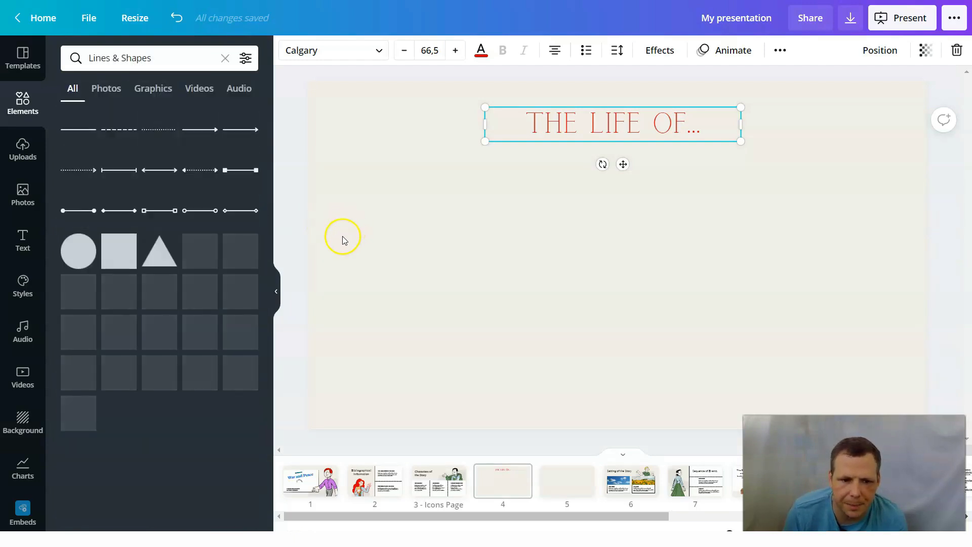
# - Add a dotted line just beneath the "THE LIFE OF..." heading, with a solid arrowhead at its start and a bar at its end
pyautogui.click(170, 134)
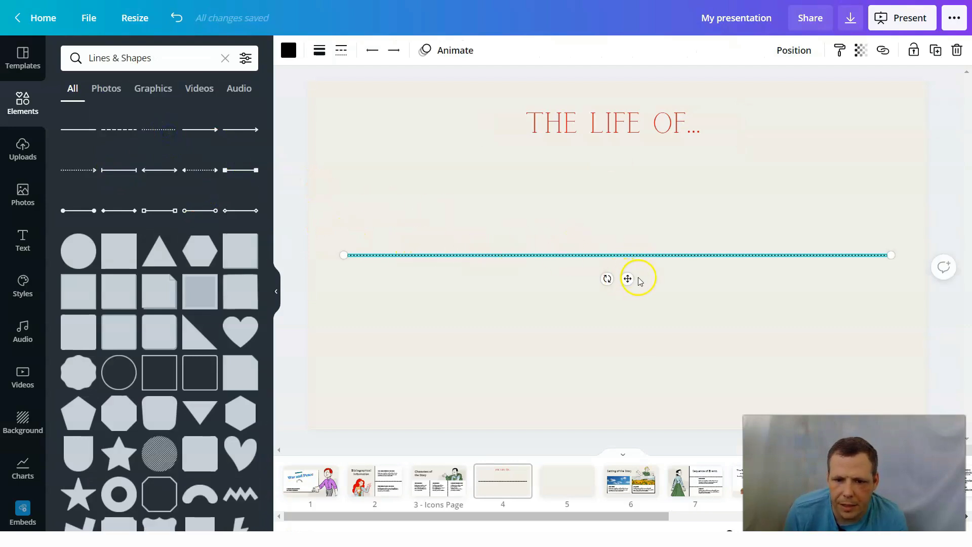
pyautogui.moveTo(627, 279); pyautogui.dragTo(632, 175)
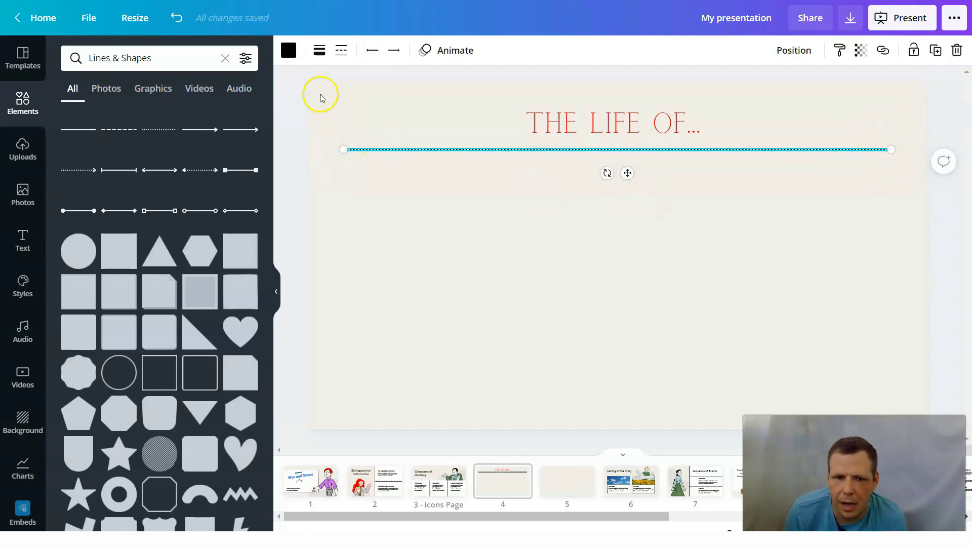
pyautogui.click(374, 57)
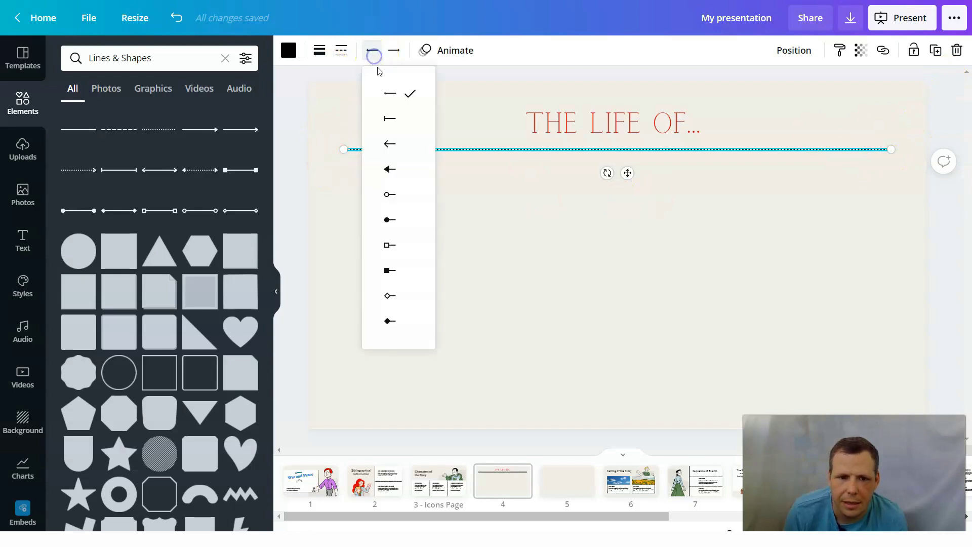
pyautogui.click(393, 168)
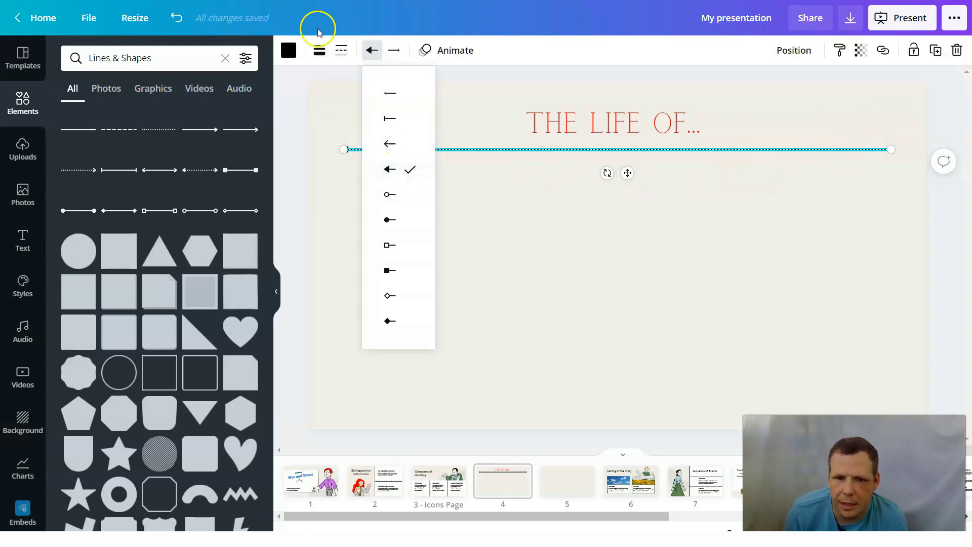
pyautogui.click(408, 53)
pyautogui.click(402, 53)
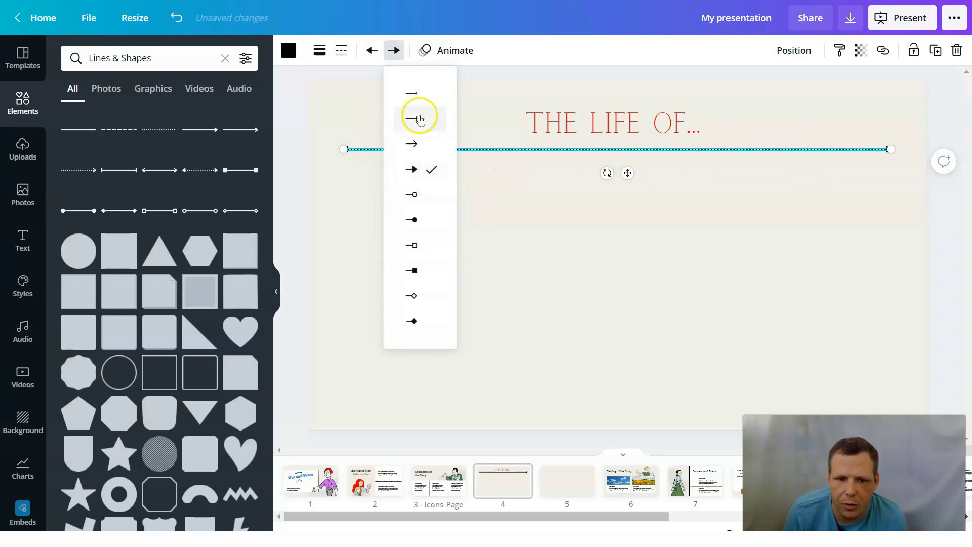
pyautogui.click(685, 192)
pyautogui.click(800, 211)
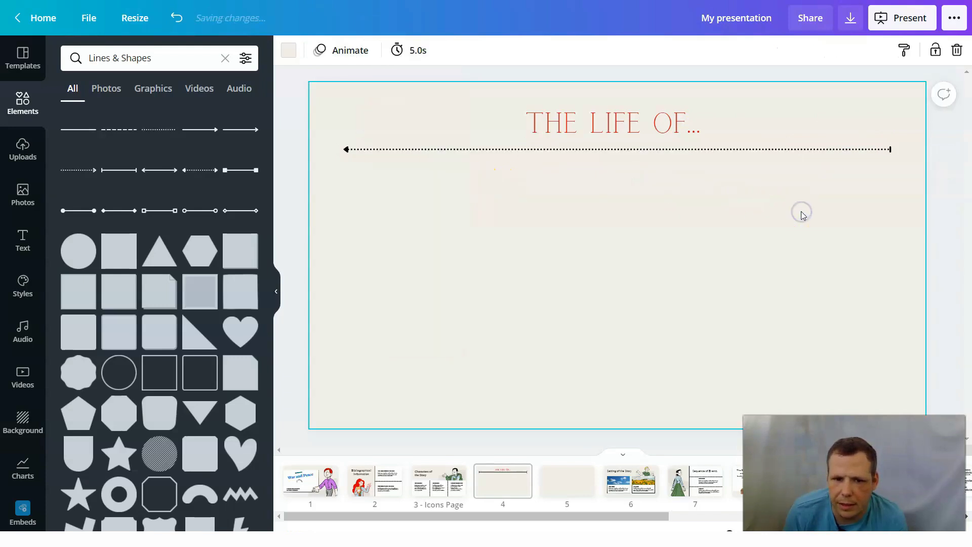
# - Color the dotted line under the heading red, using the red from the document colors
pyautogui.click(733, 152)
pyautogui.click(296, 57)
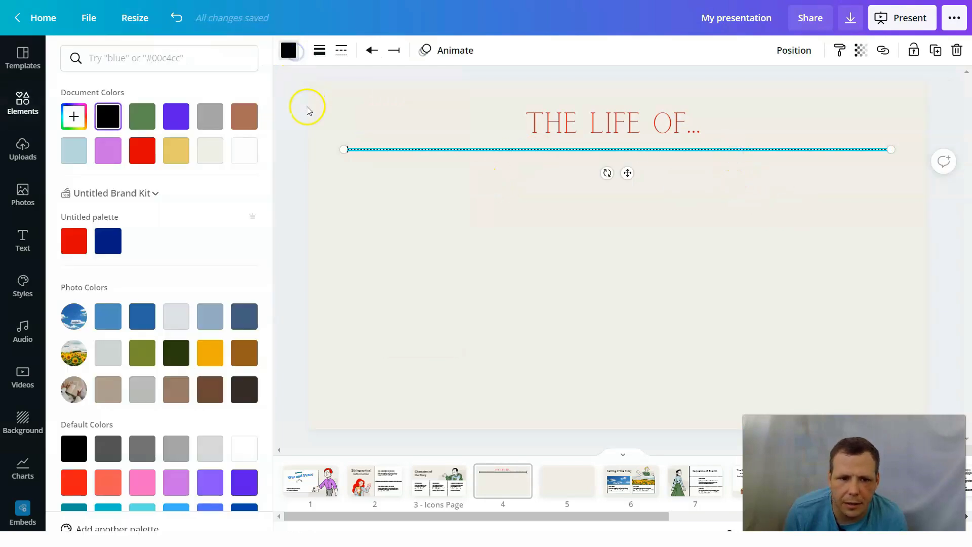
pyautogui.click(143, 155)
pyautogui.click(482, 206)
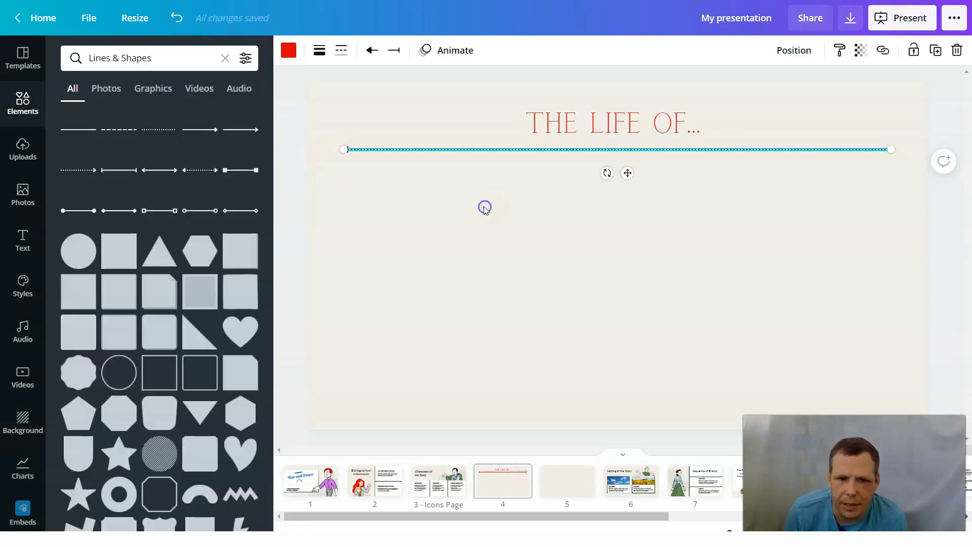
# - Thicken the red line to a weight of about 20 and change its style from dotted to solid
pyautogui.click(323, 56)
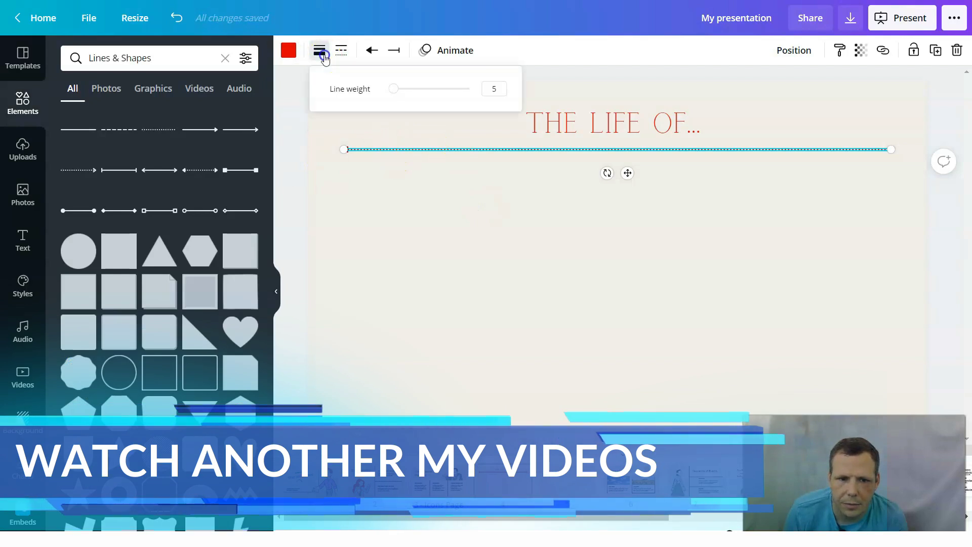
pyautogui.click(406, 93)
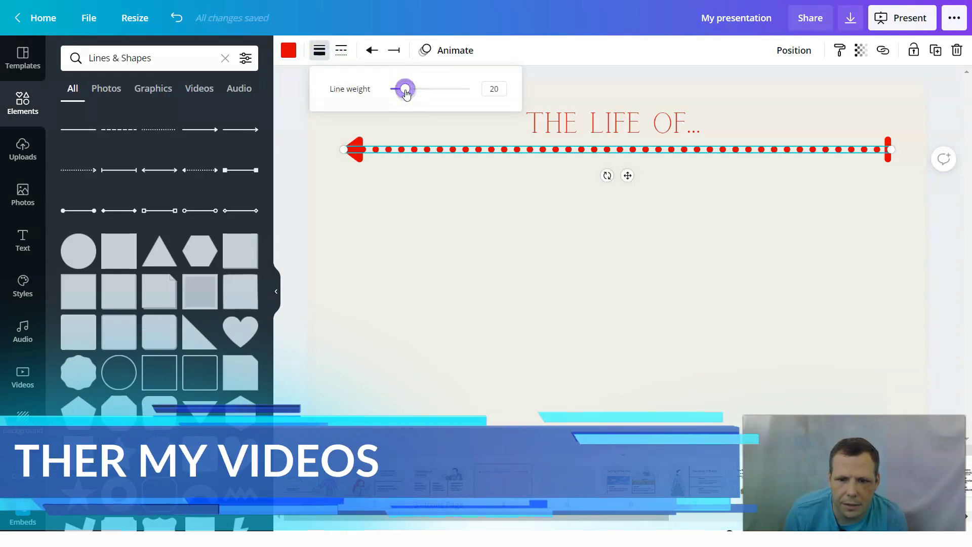
pyautogui.moveTo(401, 92); pyautogui.dragTo(404, 92)
pyautogui.click(340, 50)
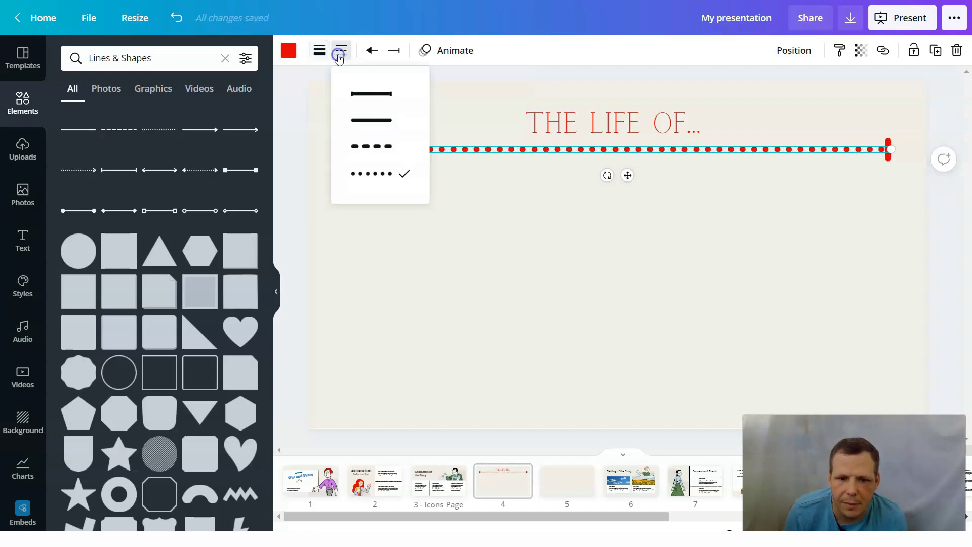
pyautogui.click(383, 94)
pyautogui.click(446, 237)
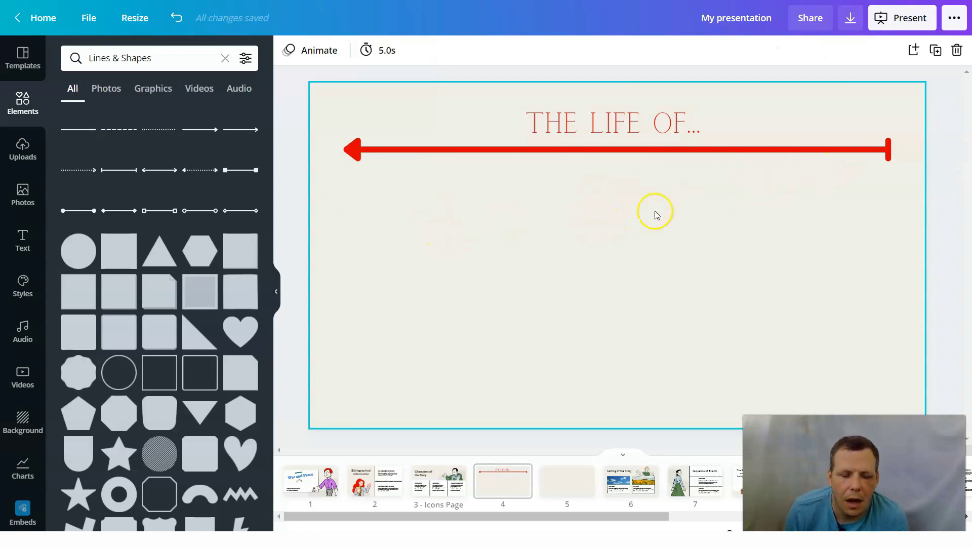
# - Rotate the red arrow 180° so it points right, and shorten it from both ends to sit under the heading
pyautogui.click(651, 151)
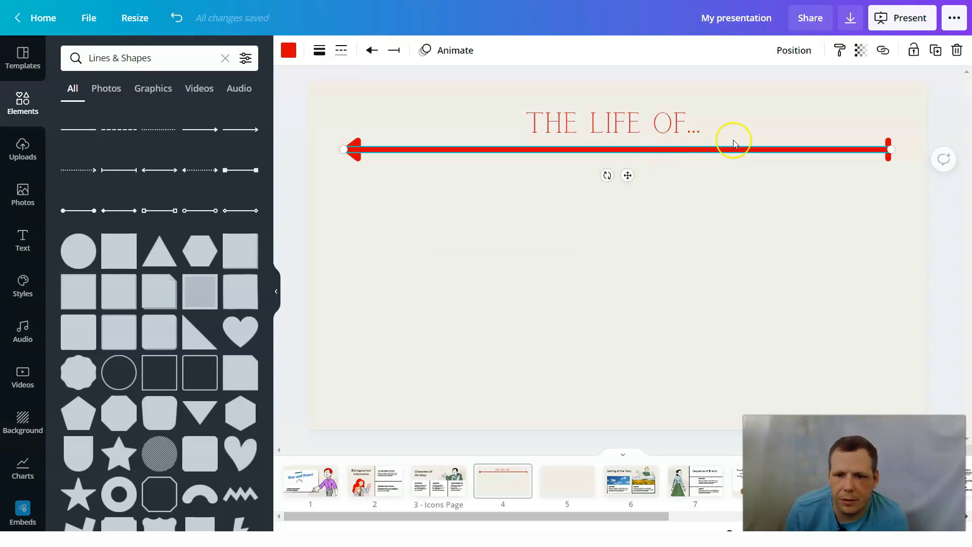
pyautogui.moveTo(743, 206); pyautogui.dragTo(627, 102)
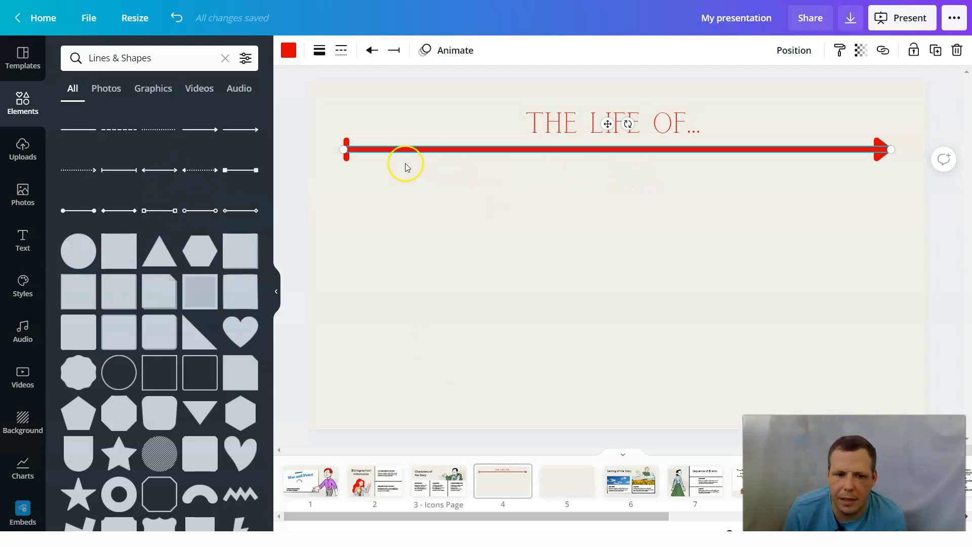
pyautogui.moveTo(341, 150); pyautogui.dragTo(473, 150)
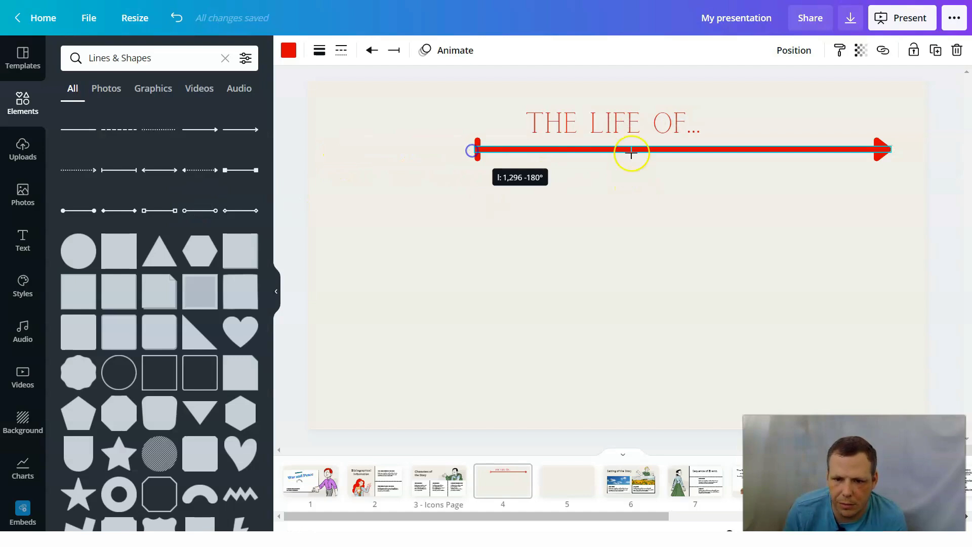
pyautogui.moveTo(890, 148); pyautogui.dragTo(780, 150)
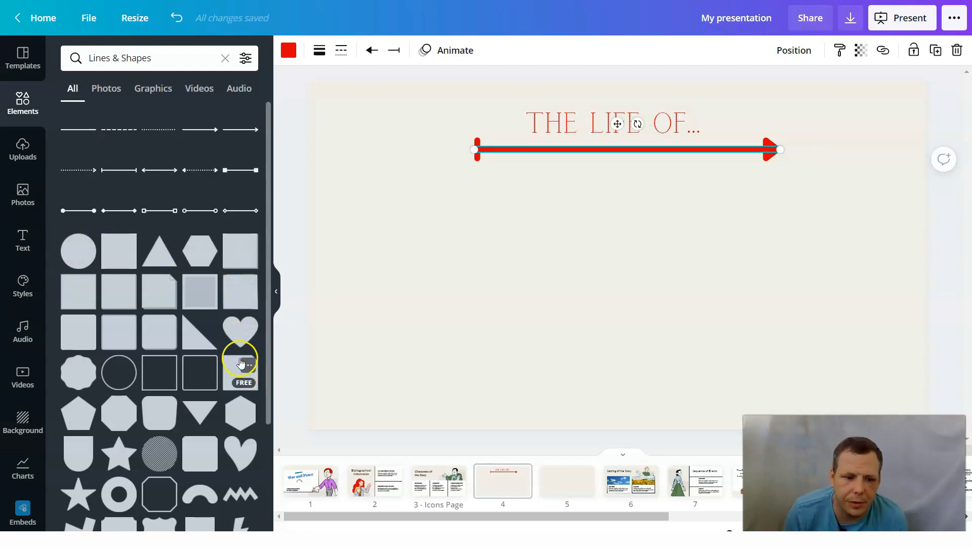
# - Place a shadowed square, a hand-drawn outlined square and a circle in a row across the lower part of page 4
pyautogui.moveTo(242, 250); pyautogui.dragTo(342, 254)
pyautogui.moveTo(253, 288); pyautogui.dragTo(566, 246)
pyautogui.moveTo(75, 264); pyautogui.dragTo(764, 250)
pyautogui.moveTo(638, 297); pyautogui.dragTo(627, 298)
pyautogui.moveTo(813, 279); pyautogui.dragTo(793, 285)
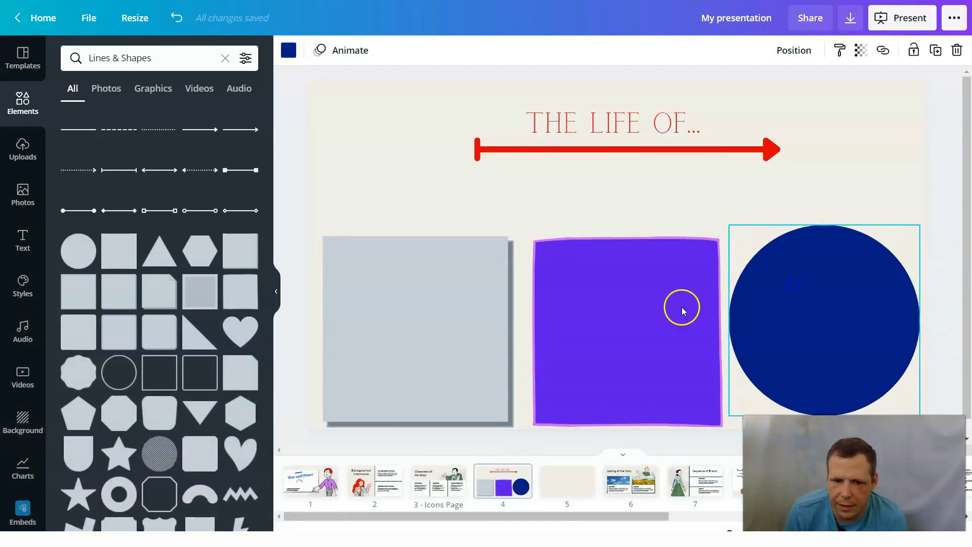
# - Recolor the shadowed square with a green shadow and a pink-violet face
pyautogui.click(475, 318)
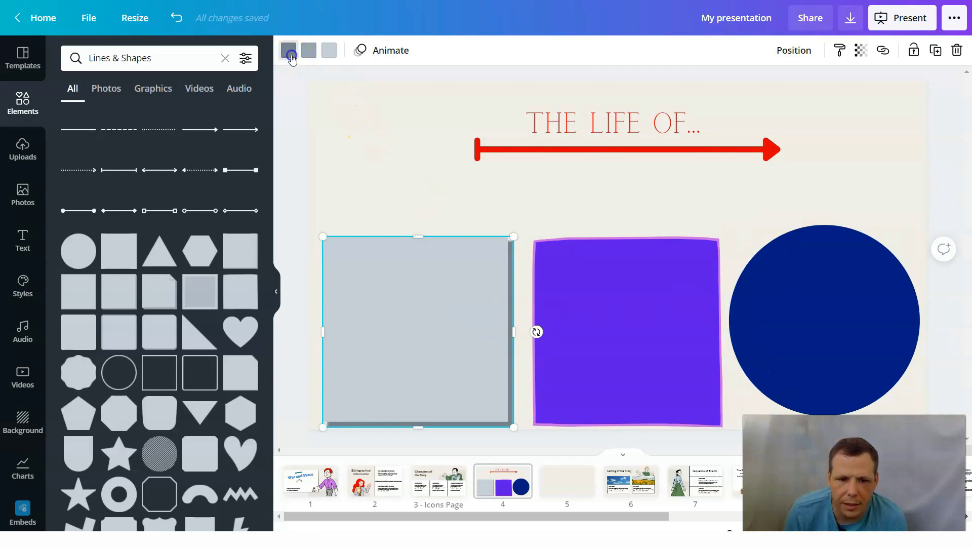
pyautogui.click(289, 52)
pyautogui.click(176, 120)
pyautogui.click(361, 267)
pyautogui.click(311, 53)
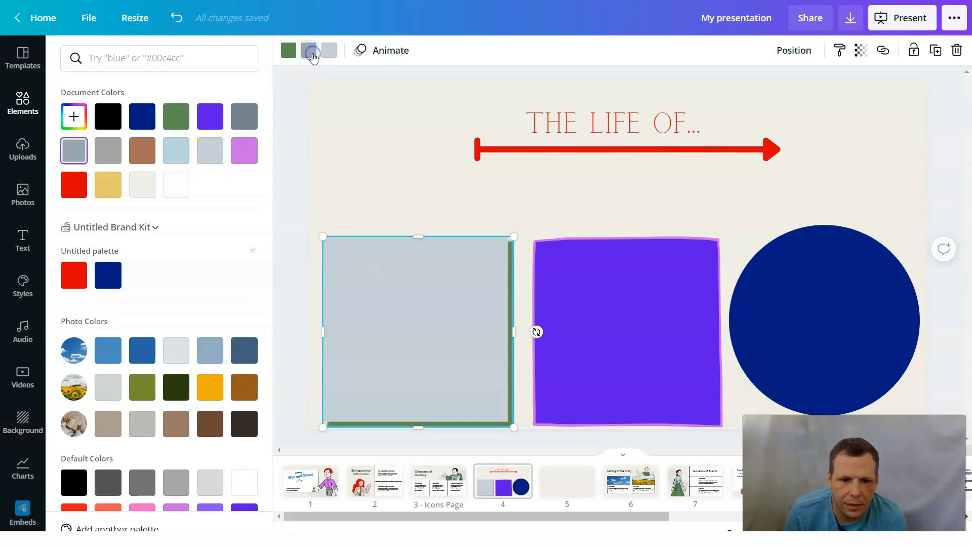
pyautogui.click(331, 53)
pyautogui.click(244, 150)
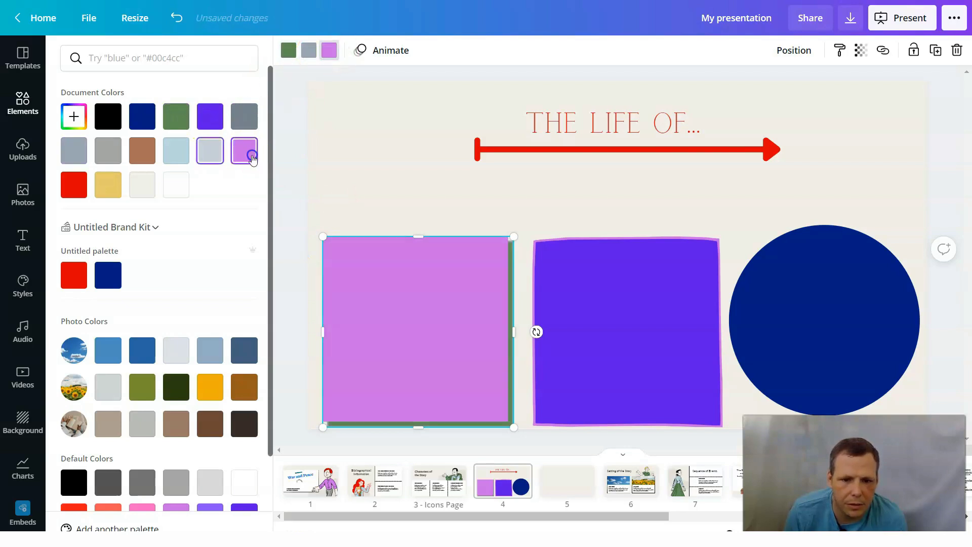
# - Change the circle's fill to the dark slate gray from the document colors
pyautogui.click(781, 332)
pyautogui.click(135, 193)
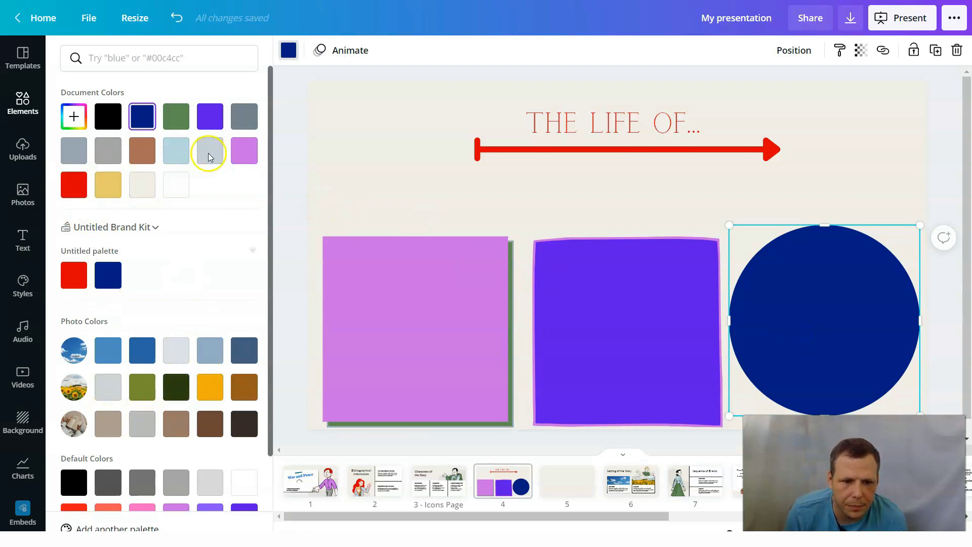
pyautogui.click(238, 116)
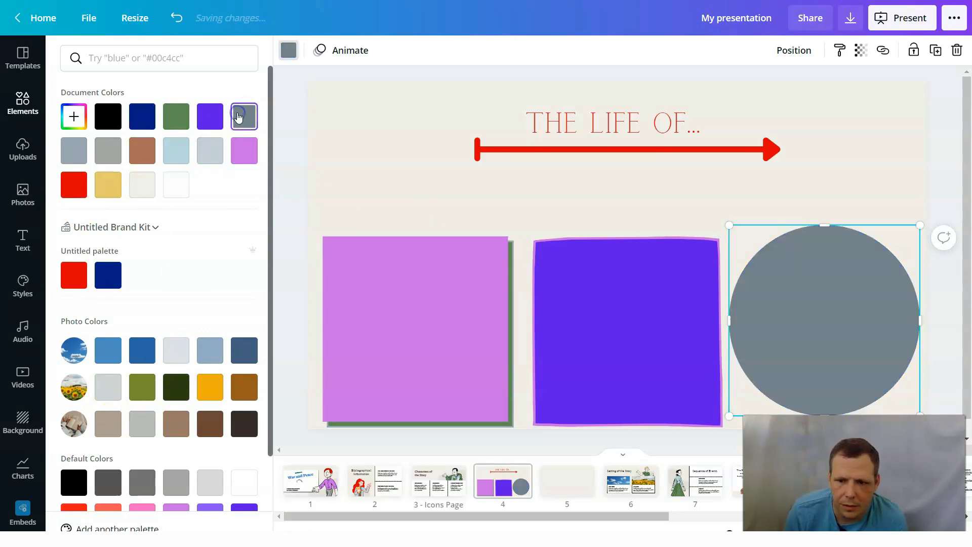
pyautogui.click(846, 174)
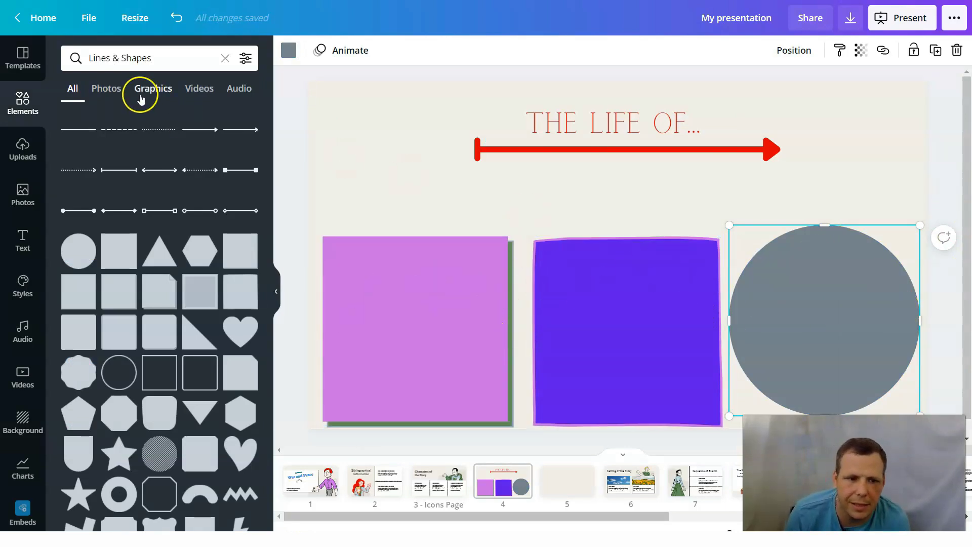
# - Add body text near the tops of the purple and pink squares, and enlarge the pink square's text to size 17.1
pyautogui.click(22, 242)
pyautogui.moveTo(354, 246); pyautogui.dragTo(418, 273)
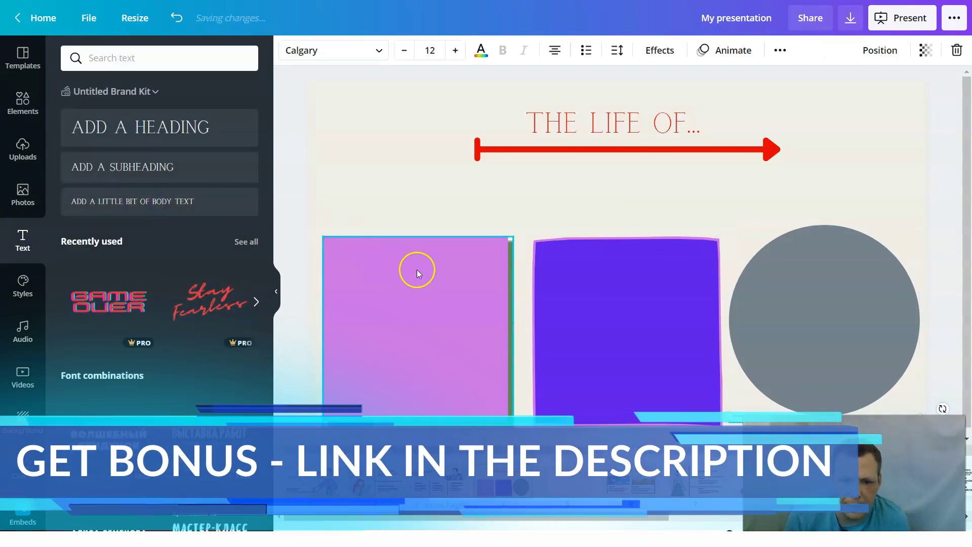
pyautogui.click(544, 217)
pyautogui.click(121, 208)
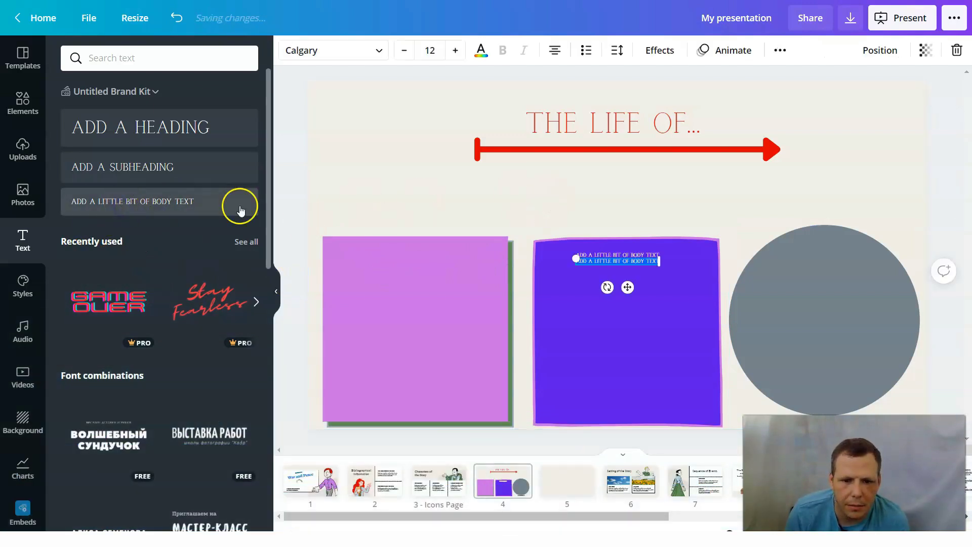
pyautogui.moveTo(638, 258); pyautogui.dragTo(638, 264)
pyautogui.moveTo(526, 304); pyautogui.dragTo(408, 278)
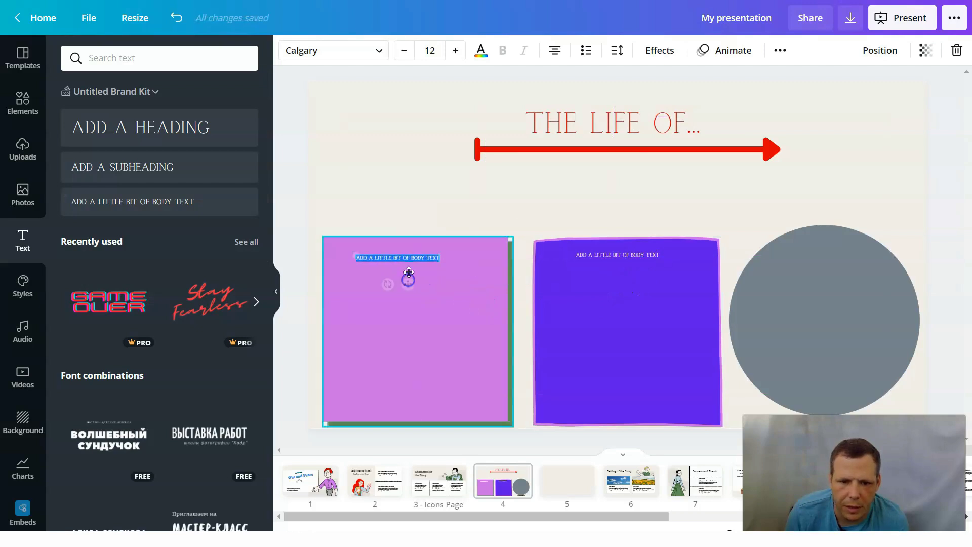
pyautogui.moveTo(454, 304); pyautogui.dragTo(471, 364)
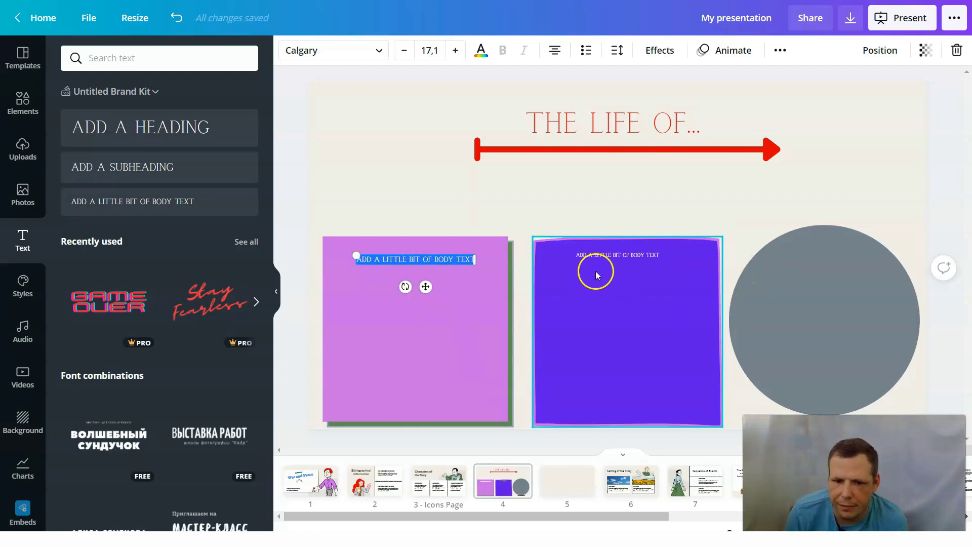
# - Add body text in the upper part of the gray circle and make it read "Hello this"
pyautogui.click(613, 257)
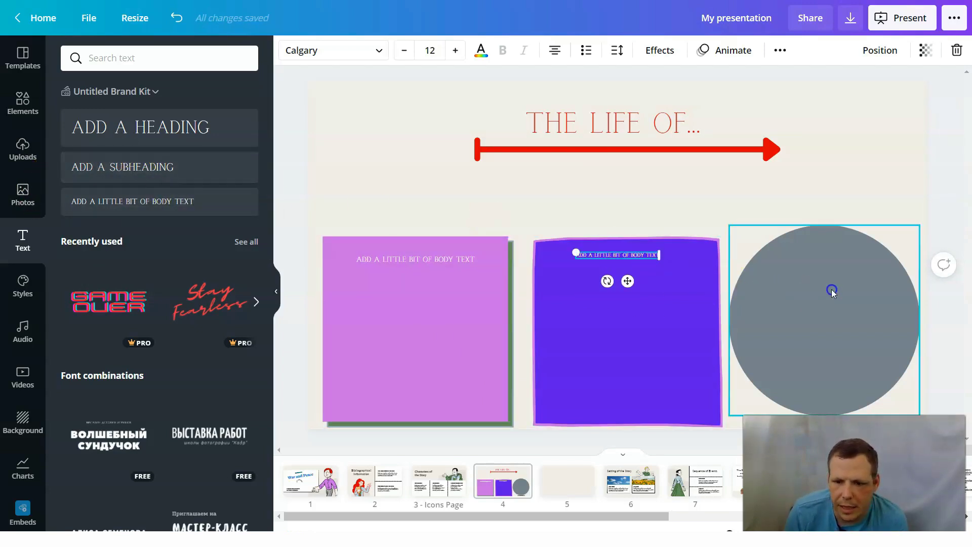
pyautogui.click(146, 208)
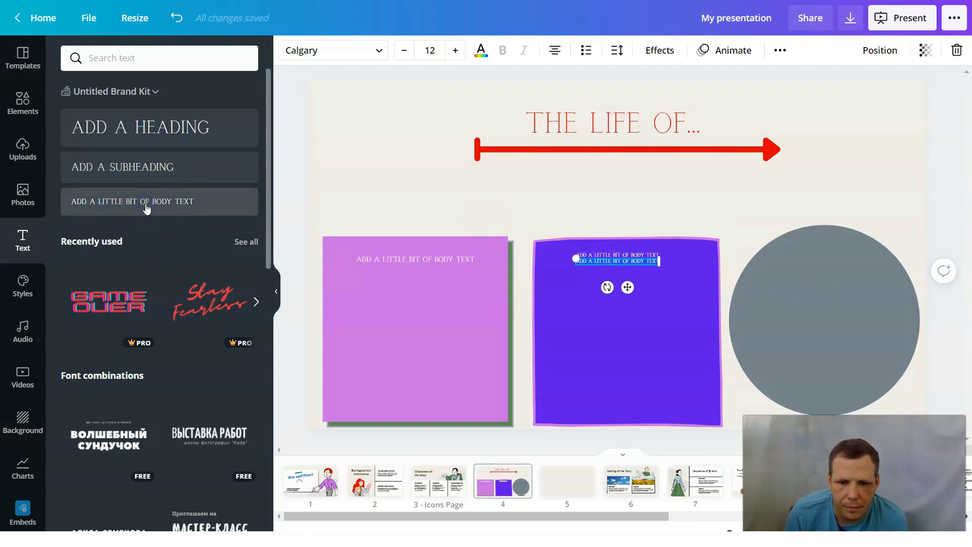
pyautogui.moveTo(750, 308); pyautogui.dragTo(827, 285)
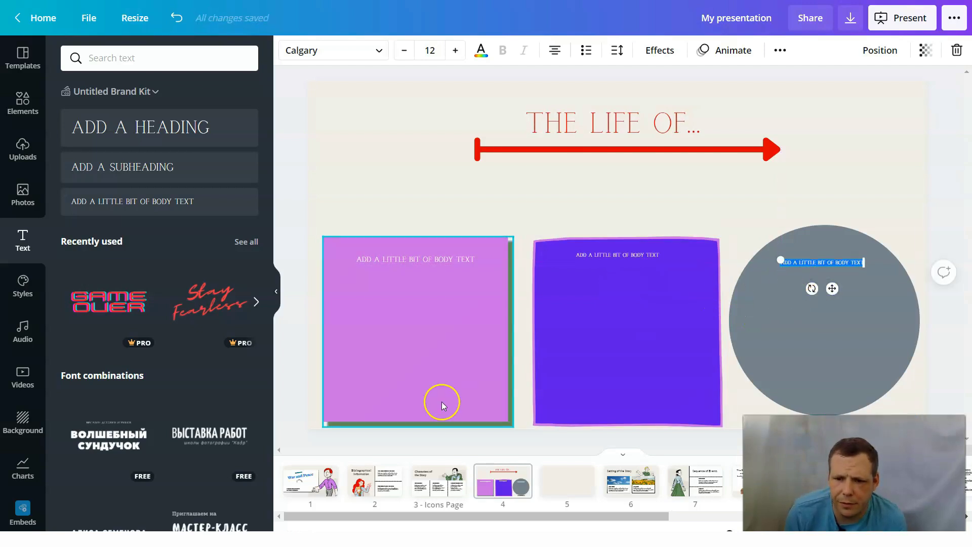
pyautogui.write('Hel')
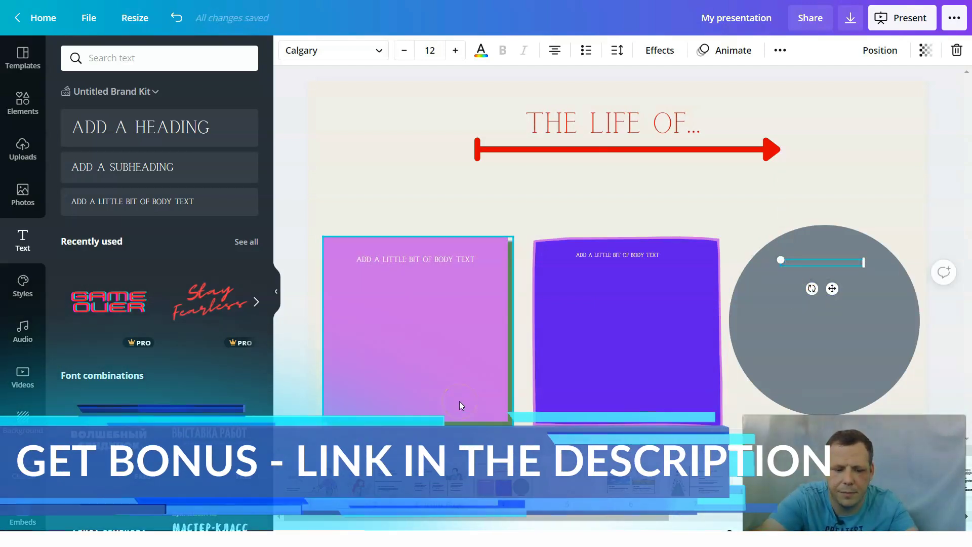
pyautogui.write('lo this')
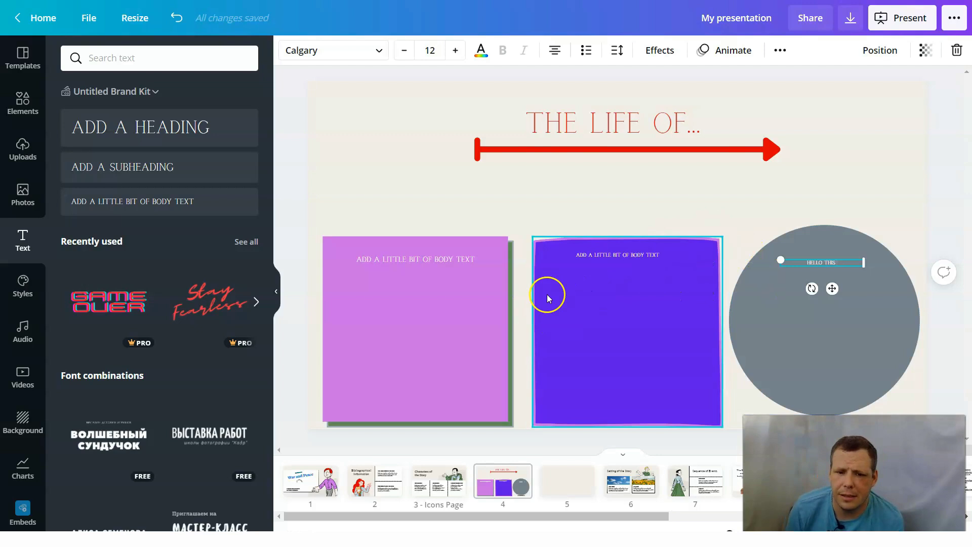
# - Apply the Tumble animation to the pink square and the Stomp animation to the purple square
pyautogui.click(455, 335)
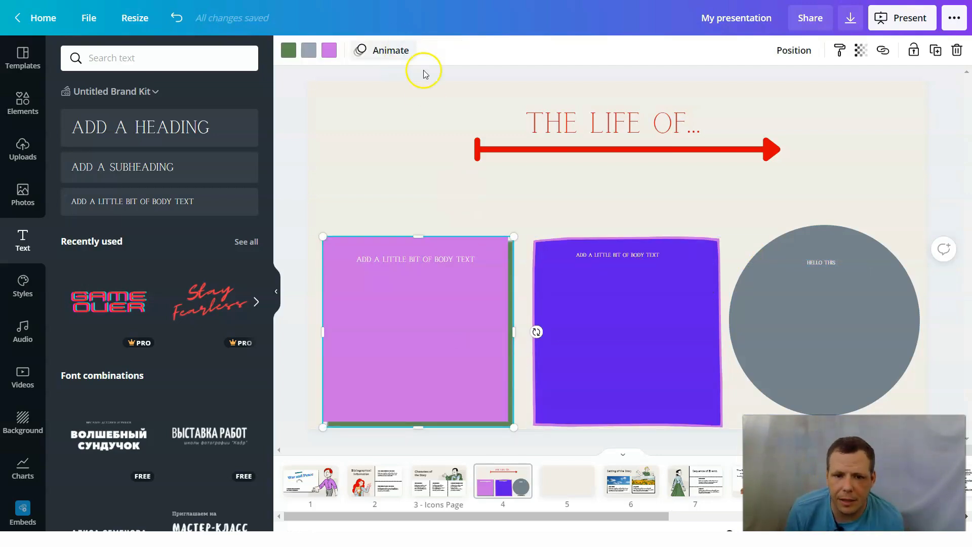
pyautogui.click(401, 45)
pyautogui.click(205, 198)
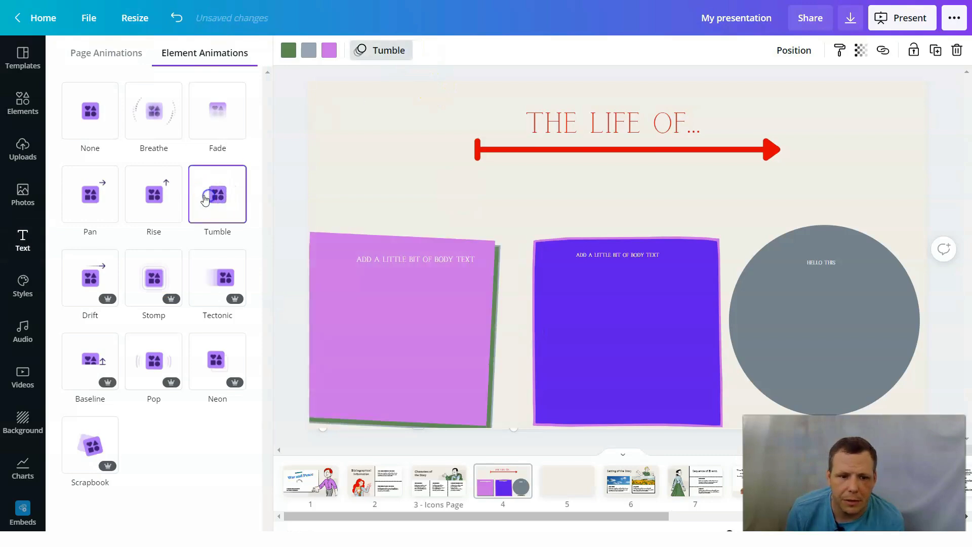
pyautogui.click(462, 265)
pyautogui.click(597, 335)
pyautogui.click(148, 296)
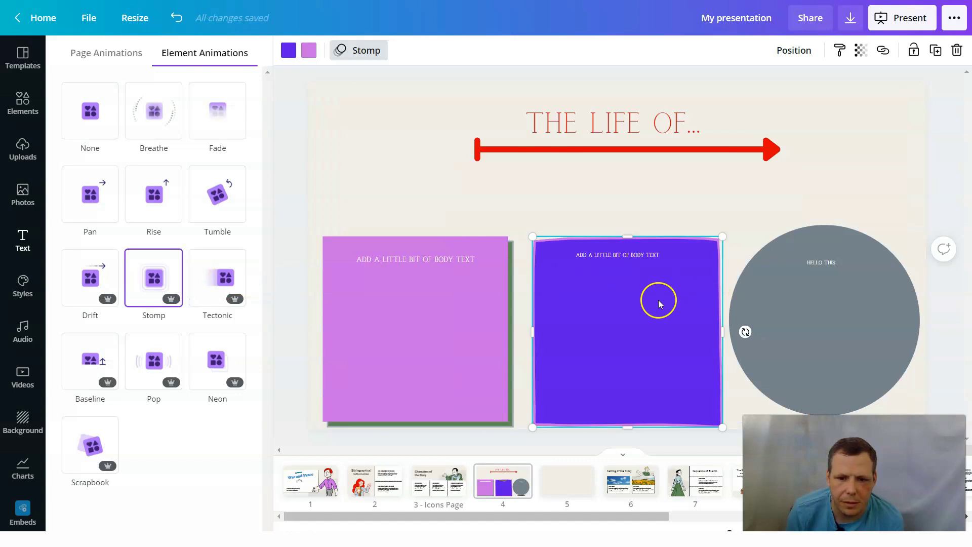
# - Apply the Pan animation to the gray circle
pyautogui.click(825, 280)
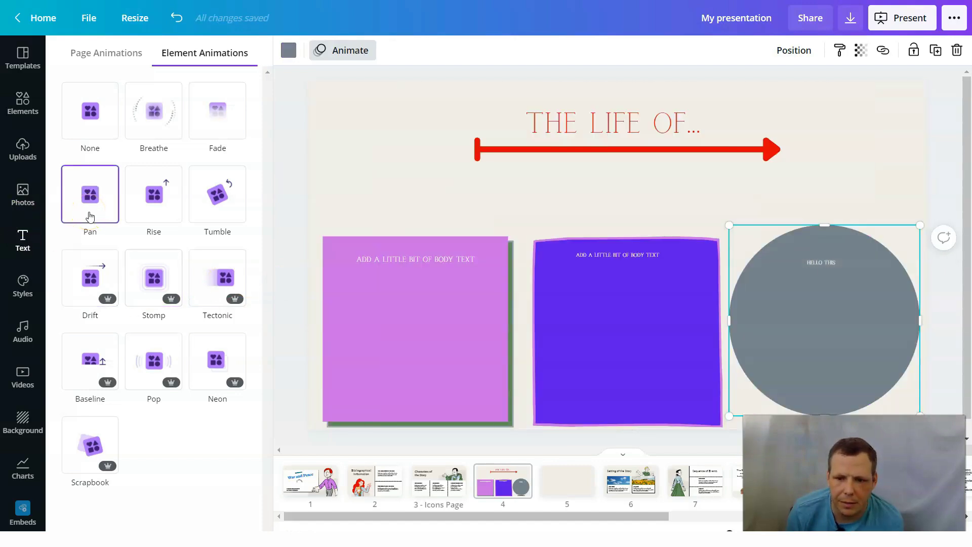
pyautogui.click(89, 216)
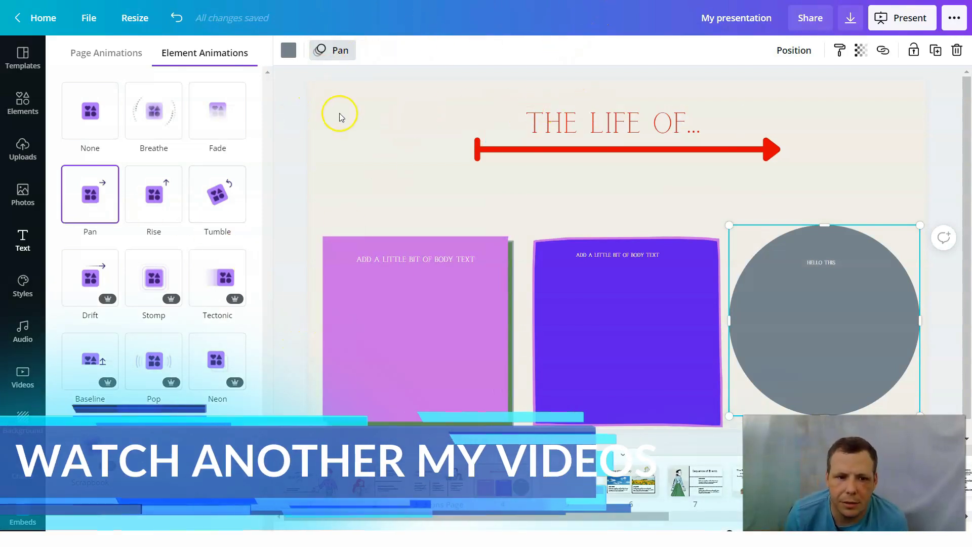
pyautogui.press('Escape')
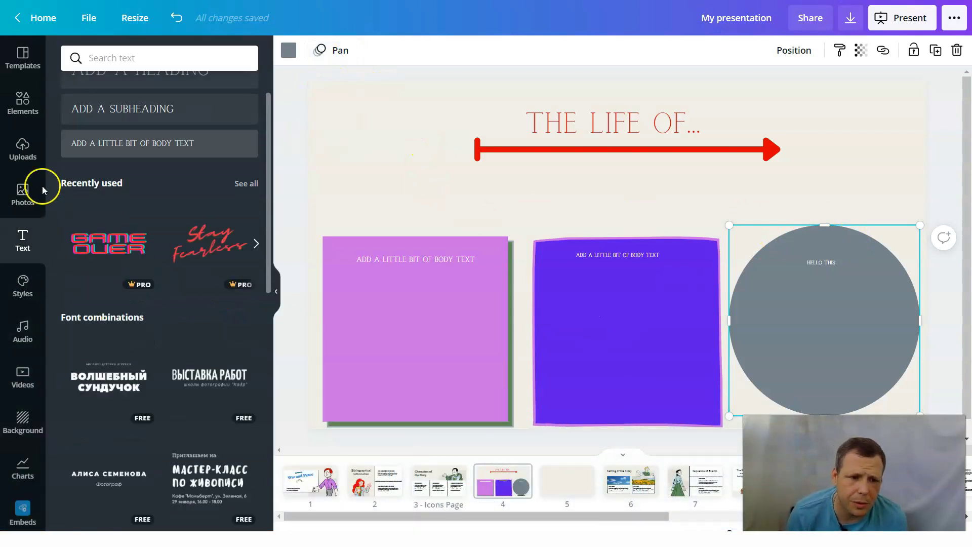
# - Search the elements for "war" and place the black charging-soldiers graphic above the pink square, resized to fit beside the title
pyautogui.click(22, 103)
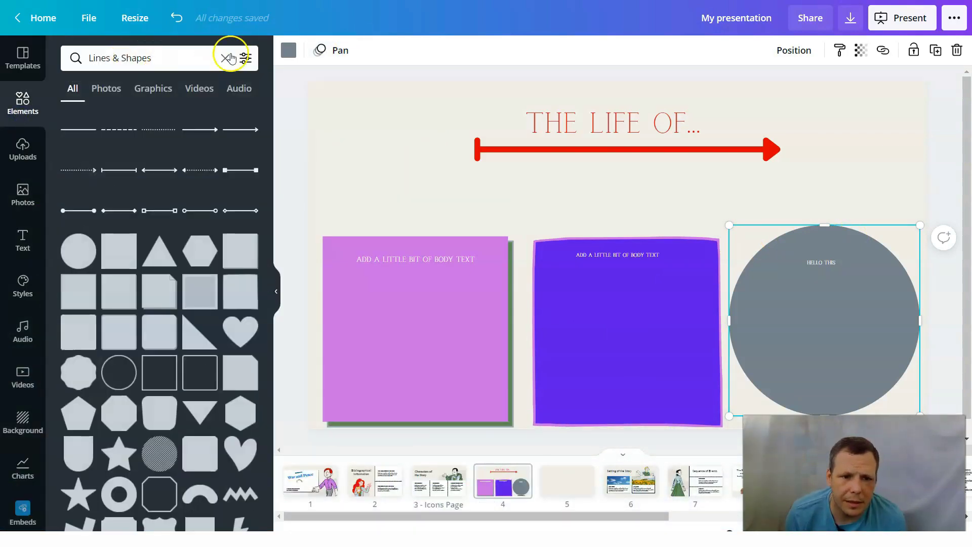
pyautogui.hotkey('ctrl', 'a')
pyautogui.press('BackSpace')
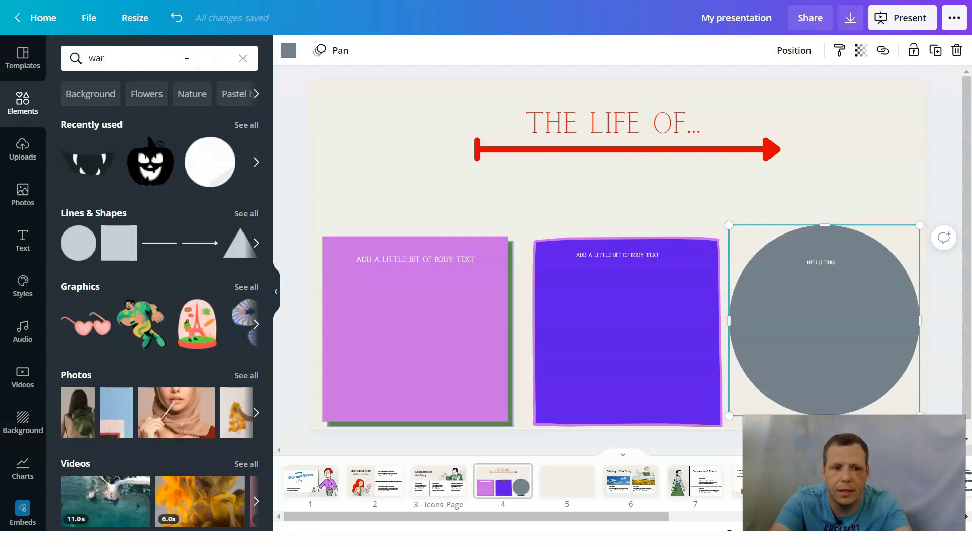
pyautogui.press('Return')
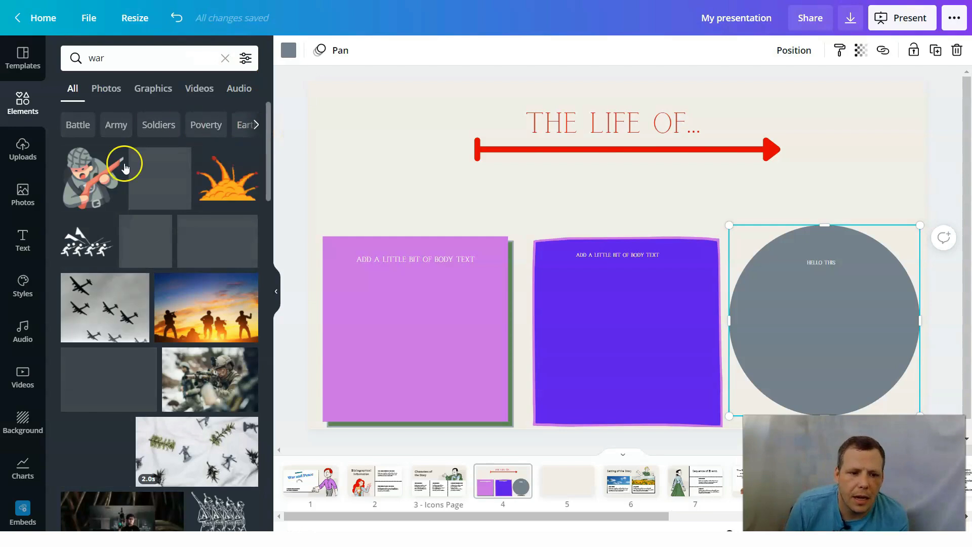
pyautogui.moveTo(370, 189); pyautogui.dragTo(347, 124)
pyautogui.moveTo(578, 90); pyautogui.dragTo(490, 132)
# - Replace the elements search with "peace" to look for a matching graphic
pyautogui.scroll(-5, 203, 302)
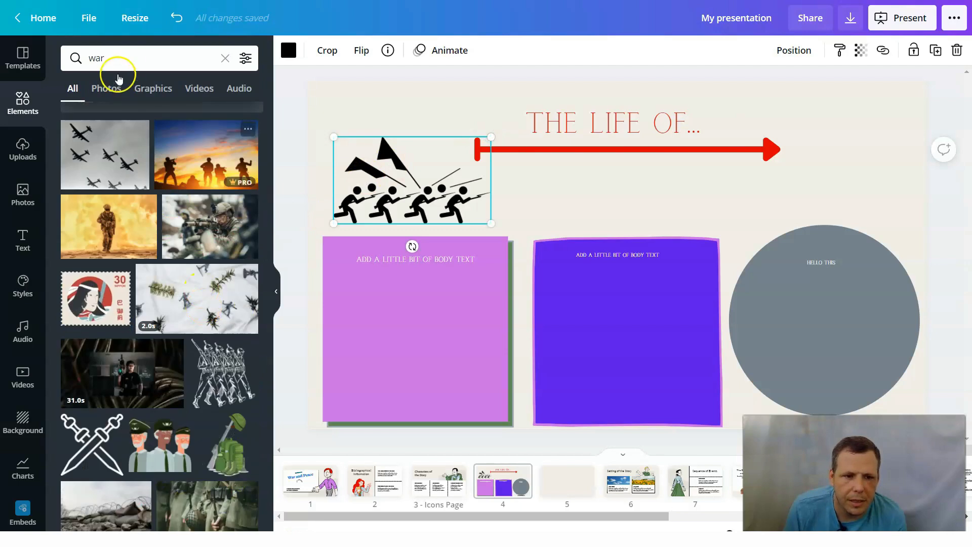
pyautogui.click(129, 57)
pyautogui.press('BackSpace')
pyautogui.press('BackSpace')
pyautogui.press('BackSpace')
pyautogui.write('peace')
pyautogui.press('Return')
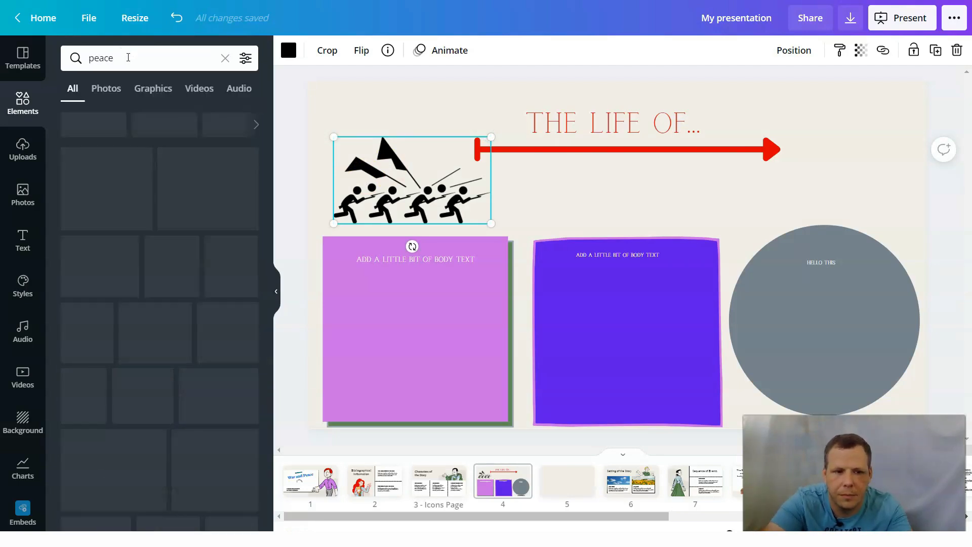